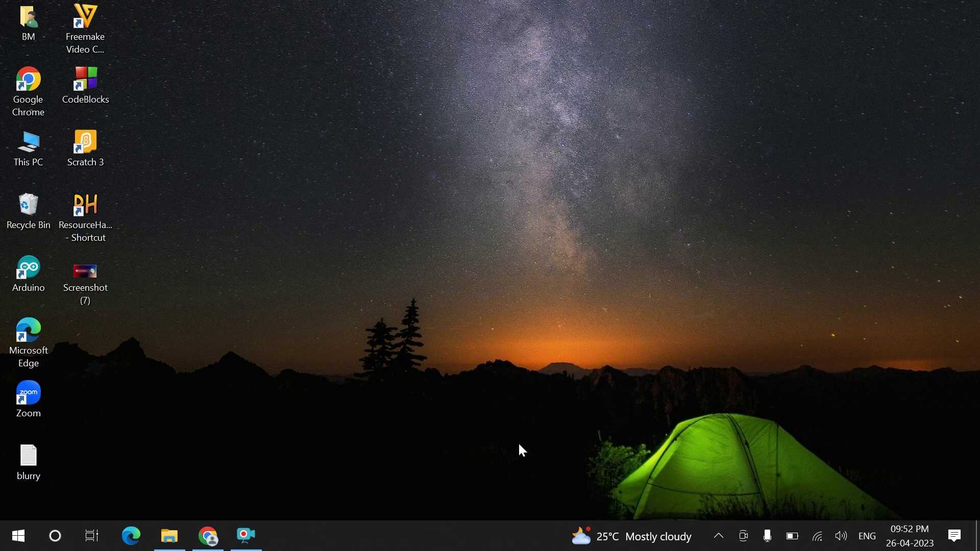
Step: Check the available Wi-Fi networks and the quick action tiles, and raise the screen brightness slightly
click(819, 537)
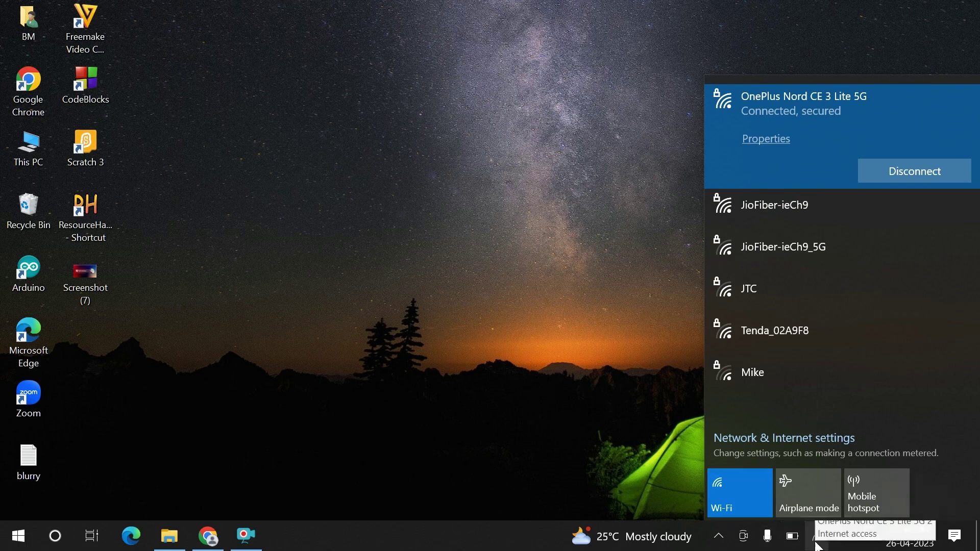
click(956, 543)
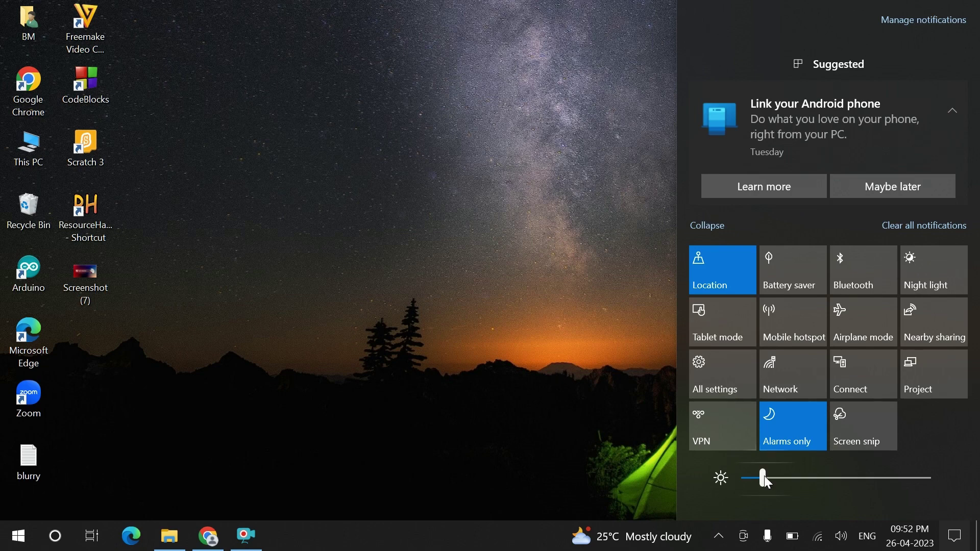
drag(763, 476, 778, 478)
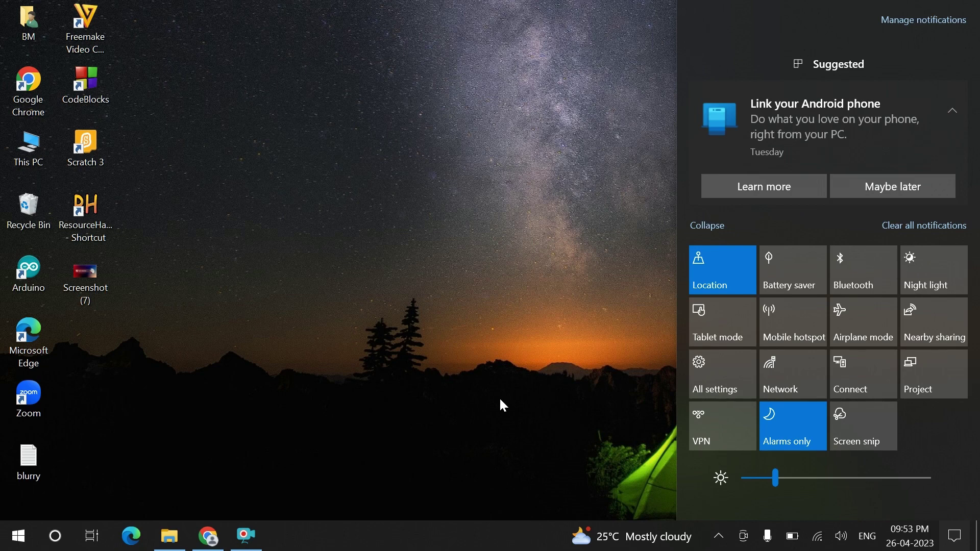
click(263, 295)
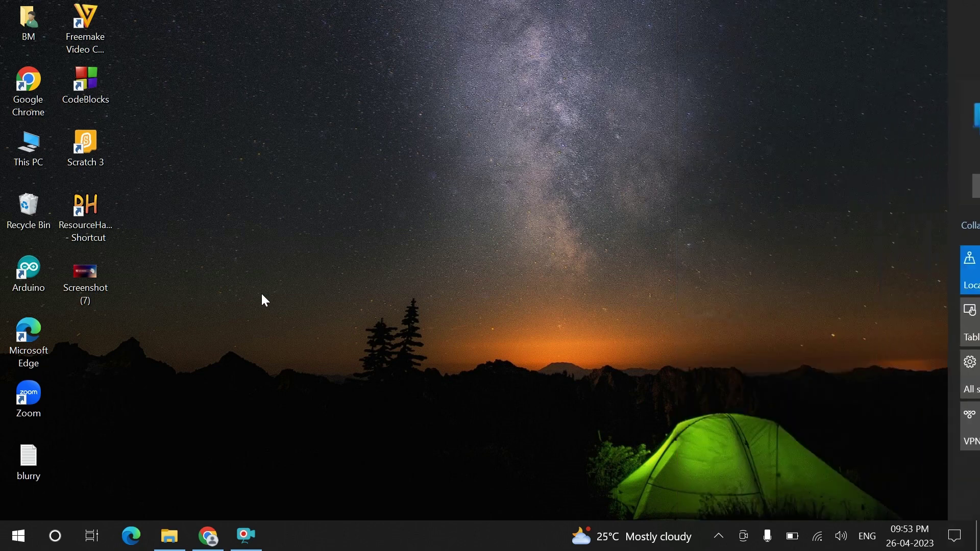
Step: View the properties of This PC, close them and refresh the desktop
right_click(38, 136)
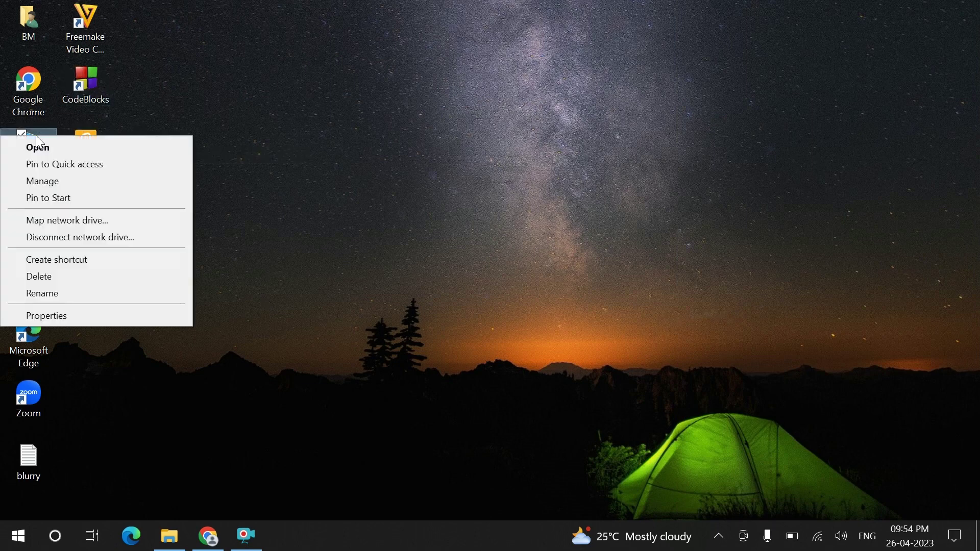
click(71, 315)
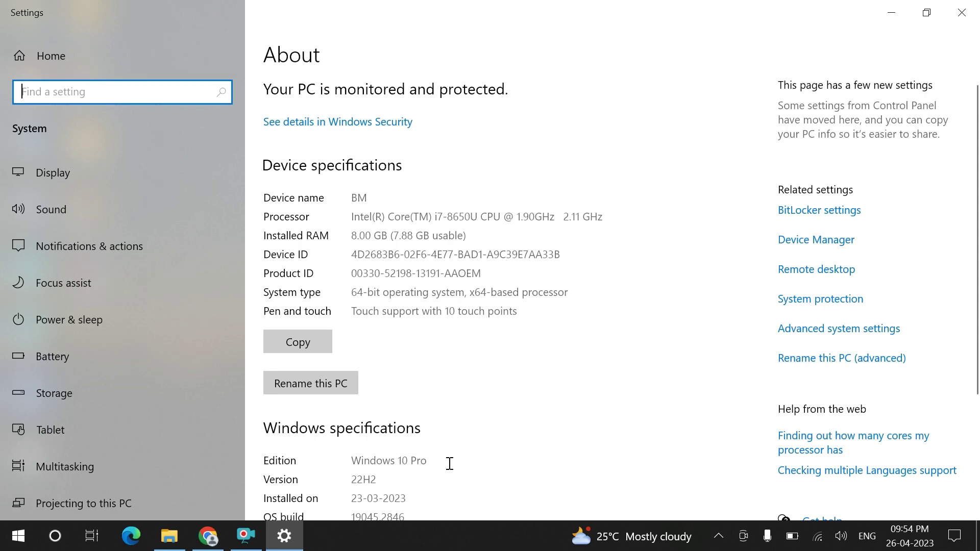
key(alt+F4)
right_click(626, 117)
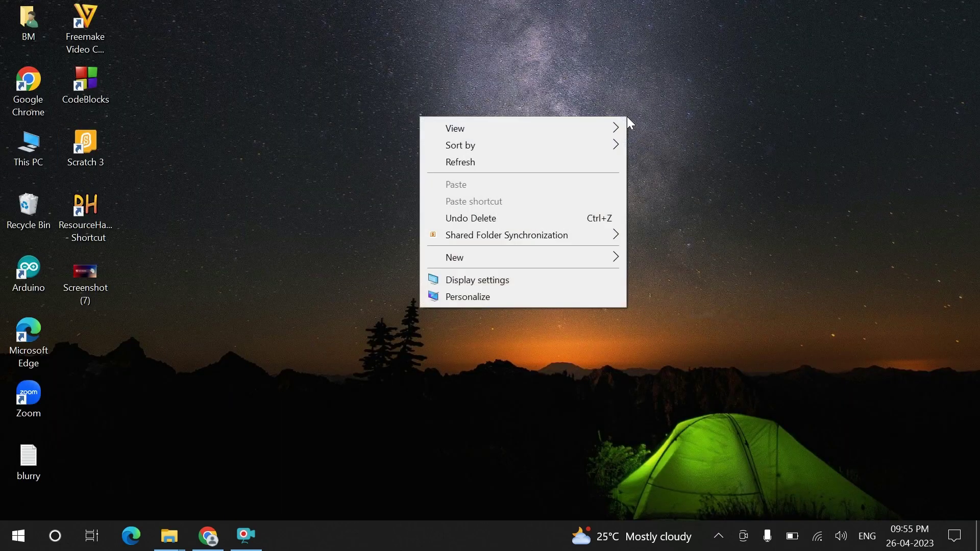
click(514, 167)
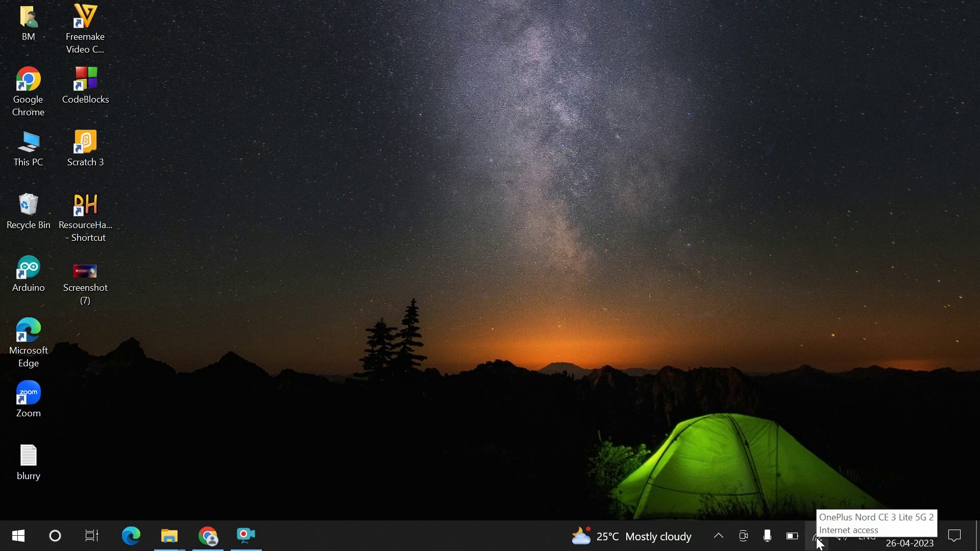
Step: Start the network troubleshooter and run its diagnosis on the Wi-Fi adapter
click(819, 542)
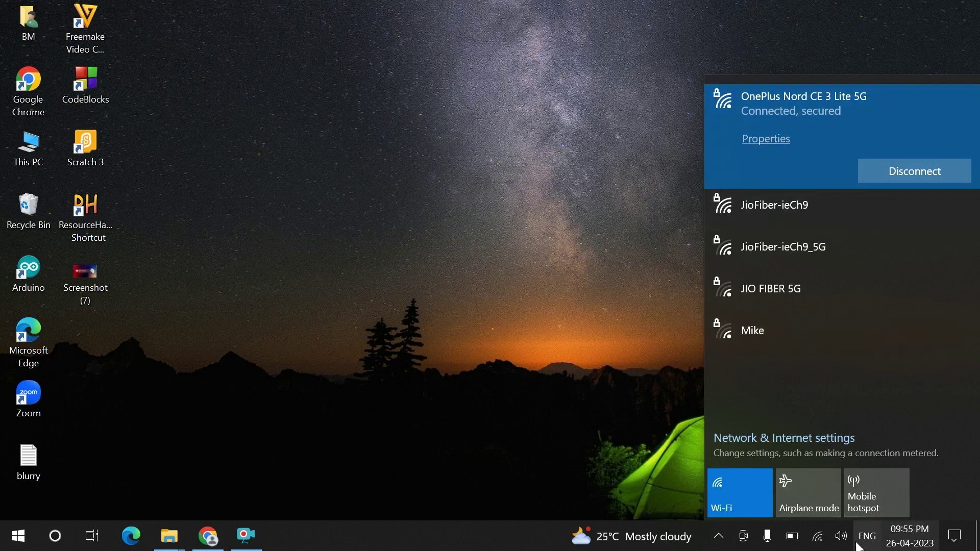
right_click(818, 541)
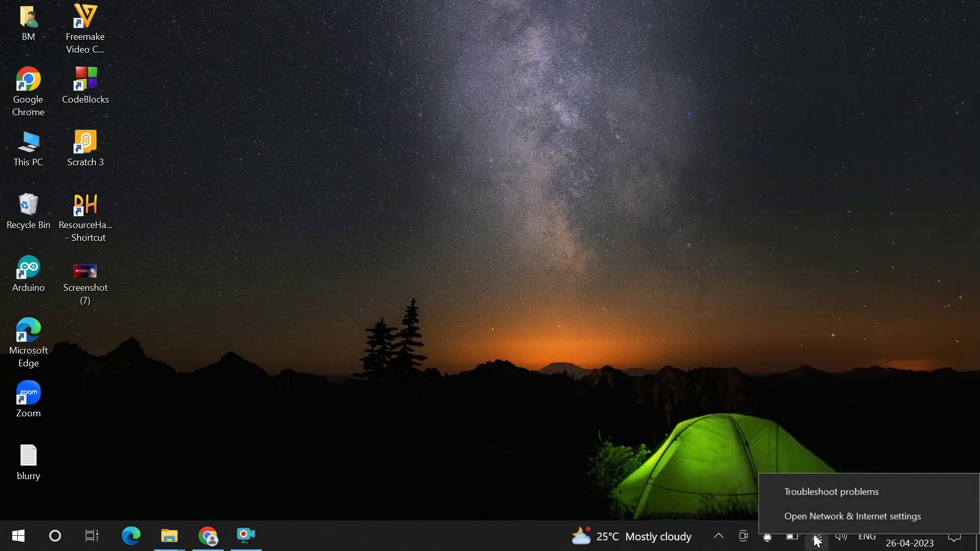
click(826, 494)
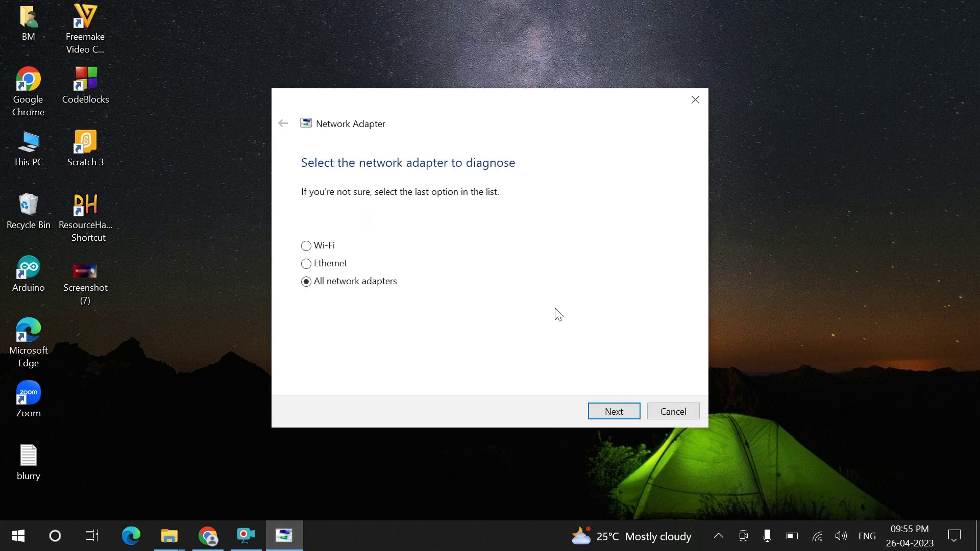
click(312, 252)
click(611, 416)
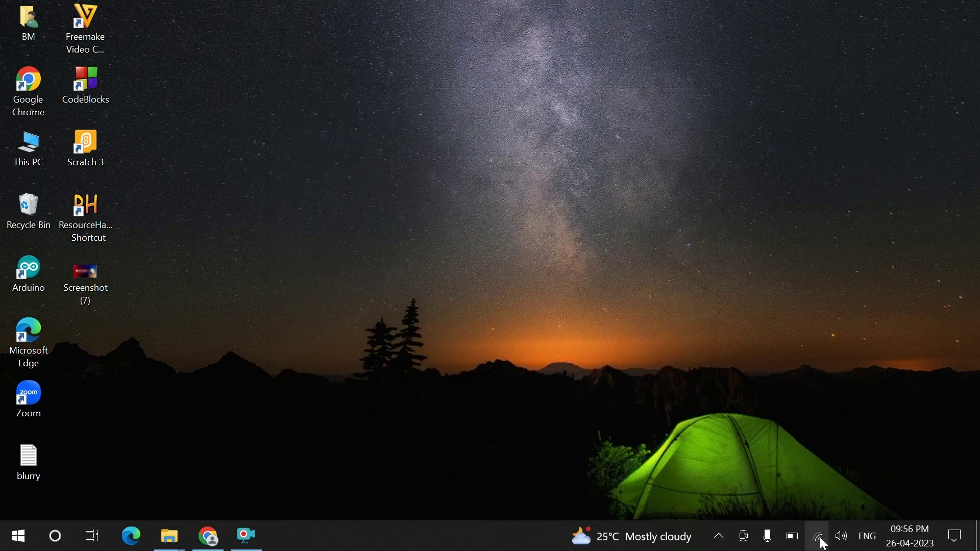
Step: Open the adapter settings through the Network and Sharing Center
right_click(823, 542)
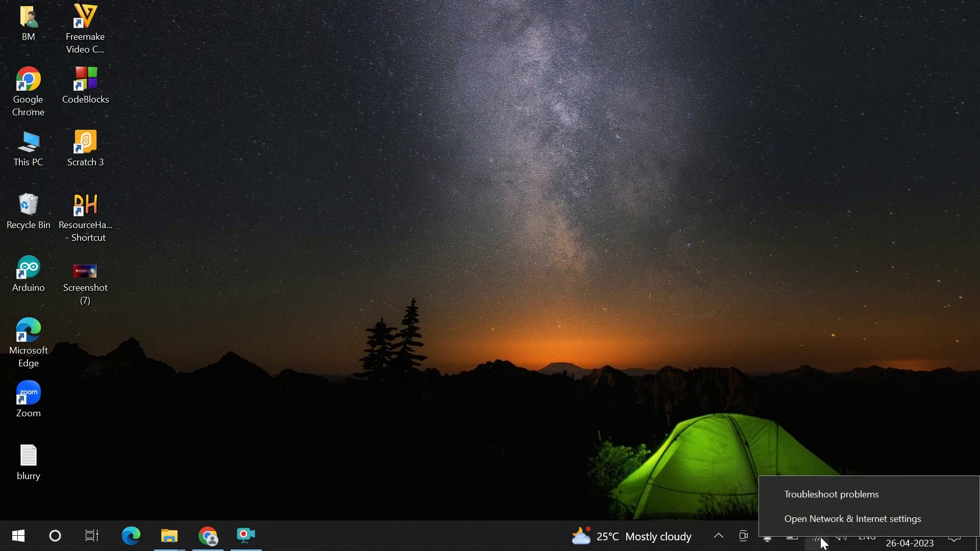
click(835, 524)
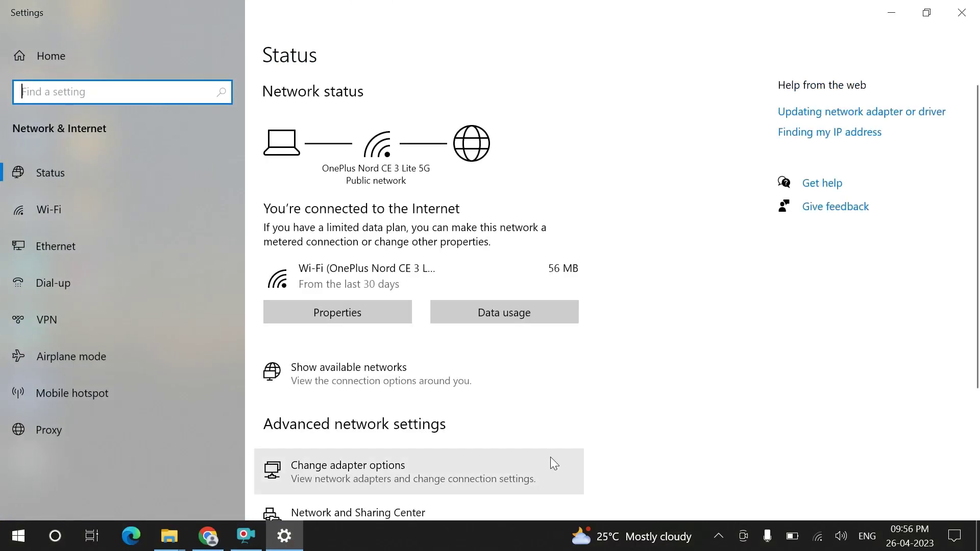
click(362, 513)
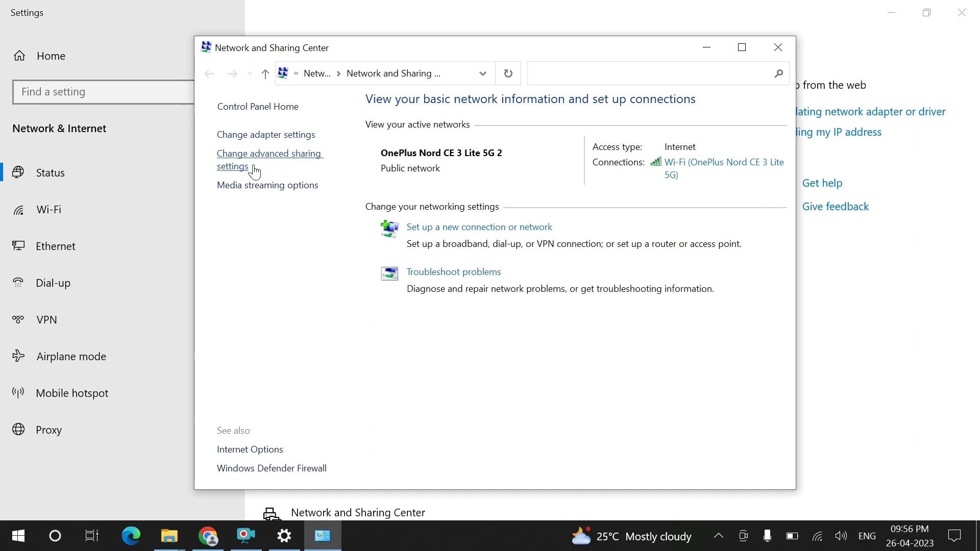
click(264, 140)
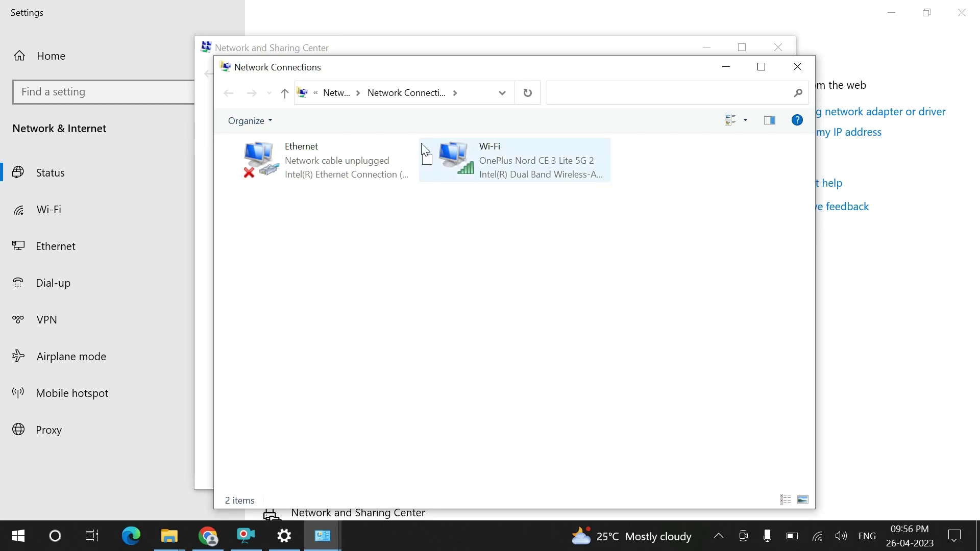
Step: Inspect the Ethernet and Wi-Fi adapters and the commands available for Wi-Fi, and close all network windows
click(323, 161)
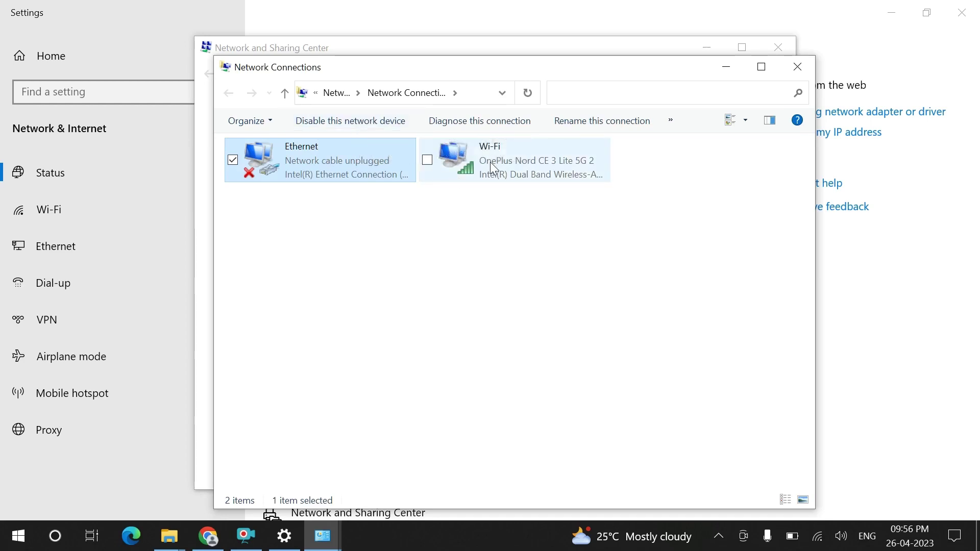
click(479, 170)
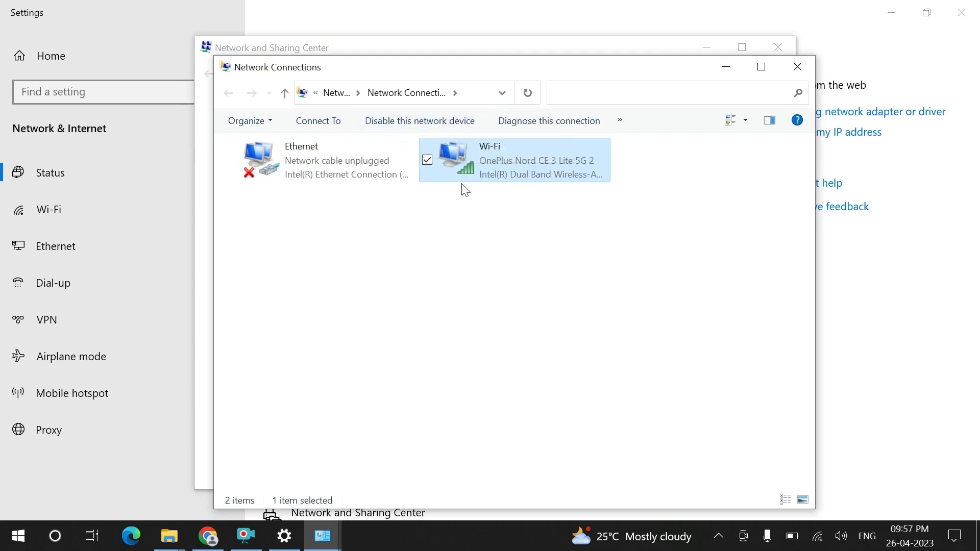
right_click(490, 167)
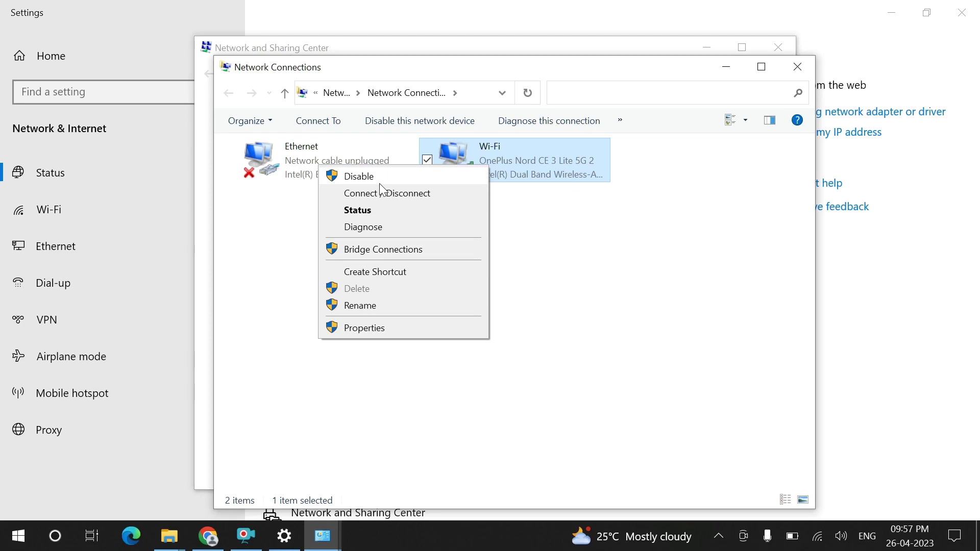
click(560, 317)
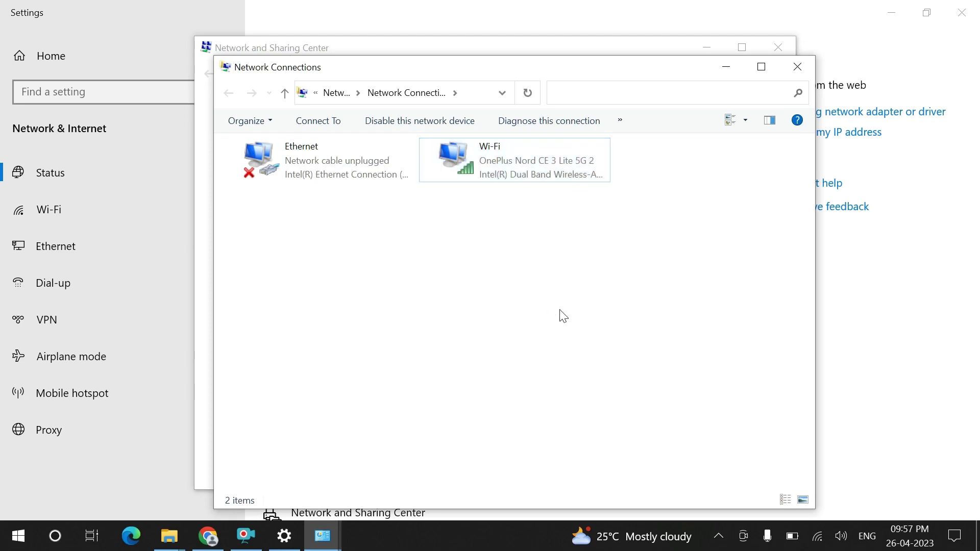
click(798, 67)
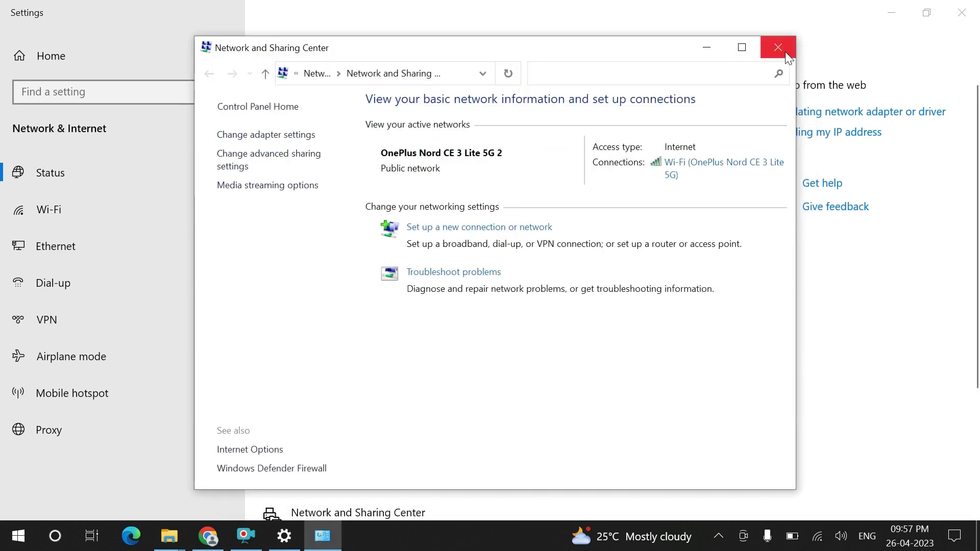
click(778, 48)
key(alt+F4)
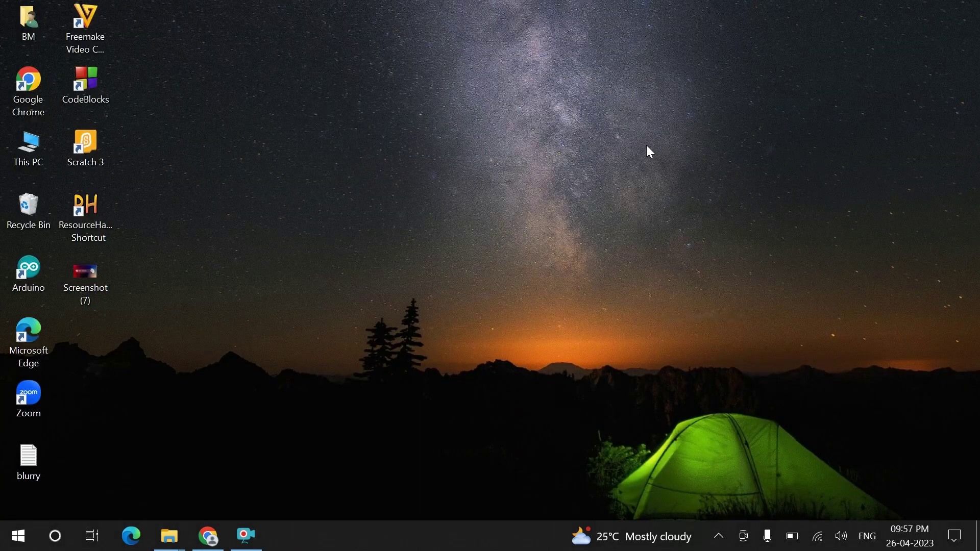
Step: Open Device Manager and maximize its window
right_click(23, 540)
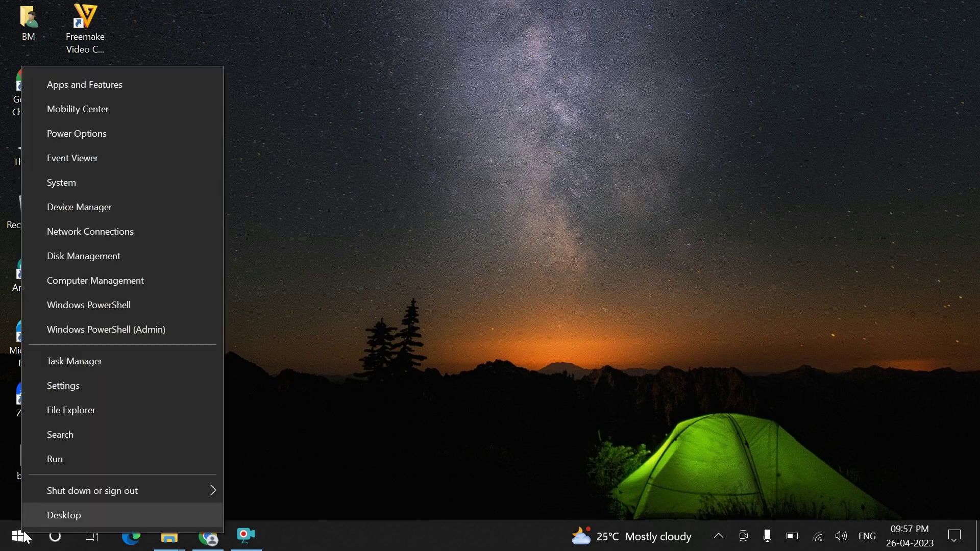
click(91, 209)
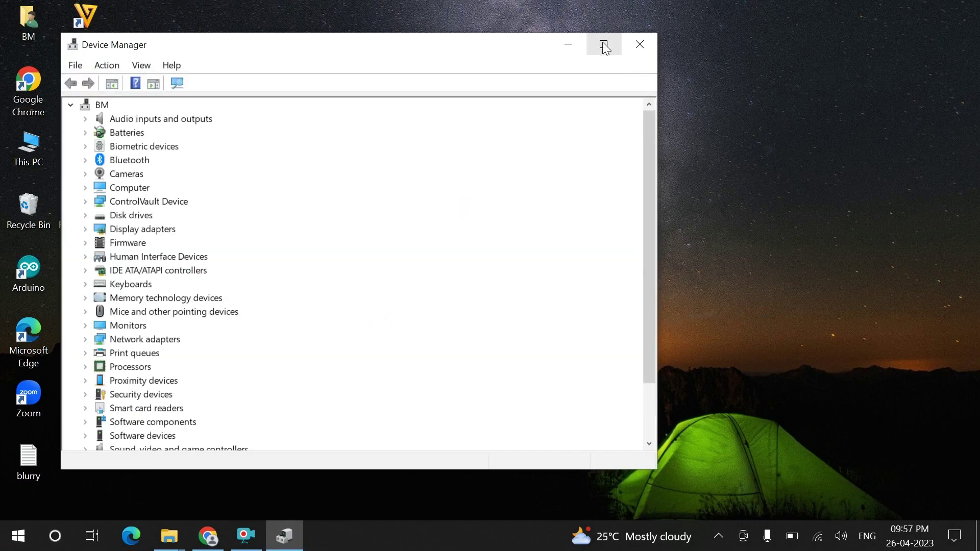
click(603, 44)
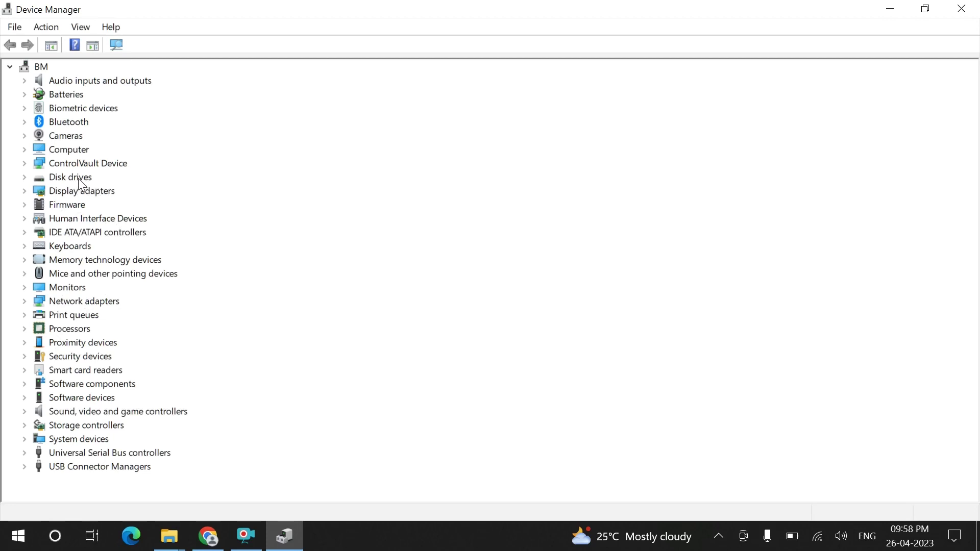
Step: Expand the network adapters category and select the Intel(R) Dual Band Wireless-AC 8265 adapter
click(24, 149)
click(24, 149)
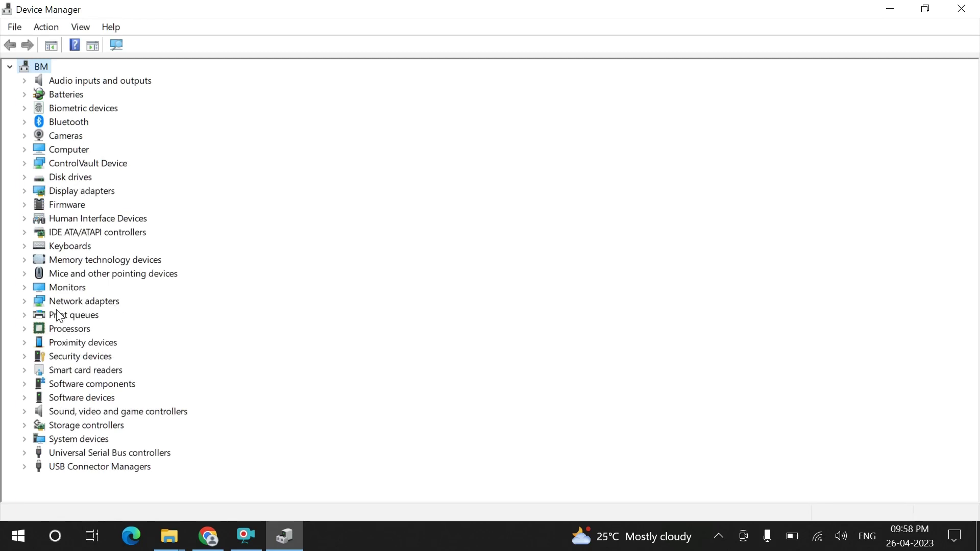
click(25, 303)
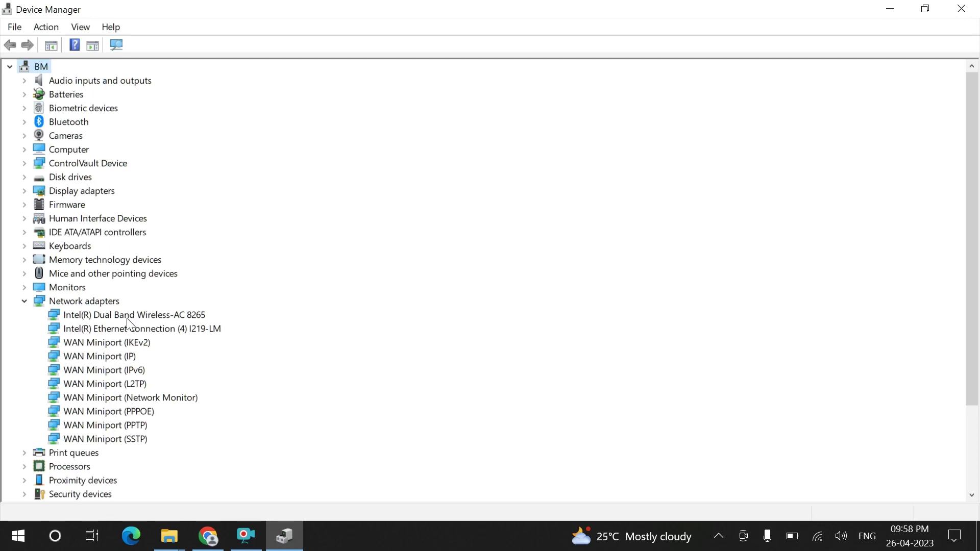
click(157, 318)
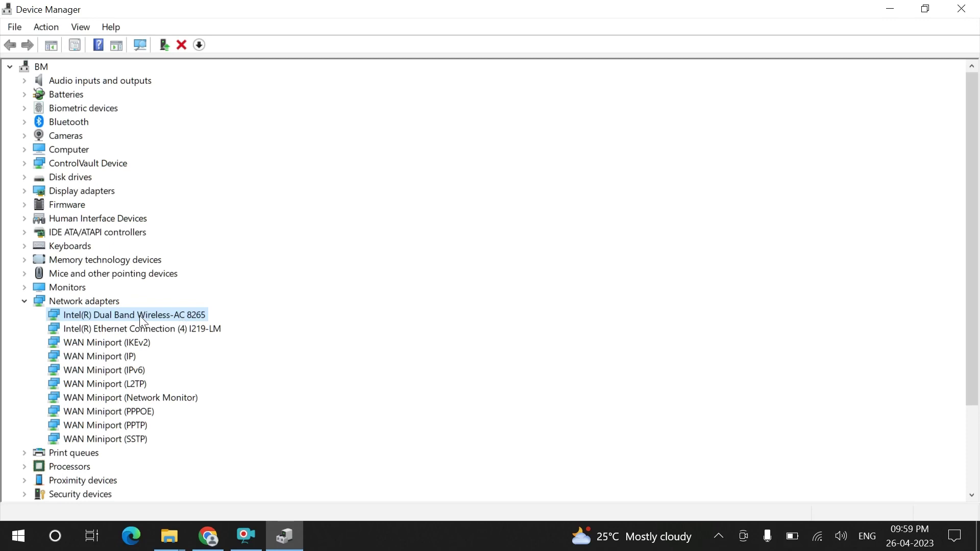
Step: Show hidden devices in the device list and look at the command that scans for hardware changes
click(82, 26)
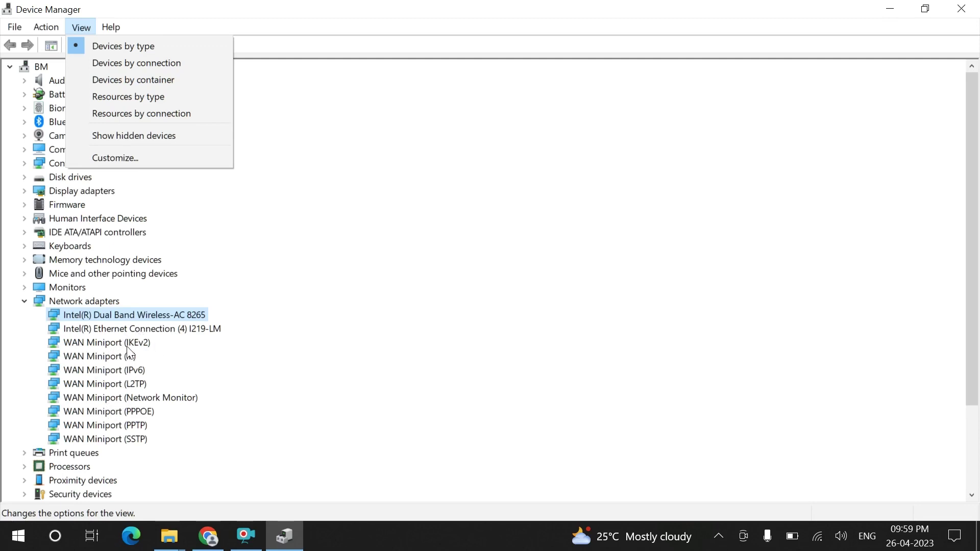
click(154, 135)
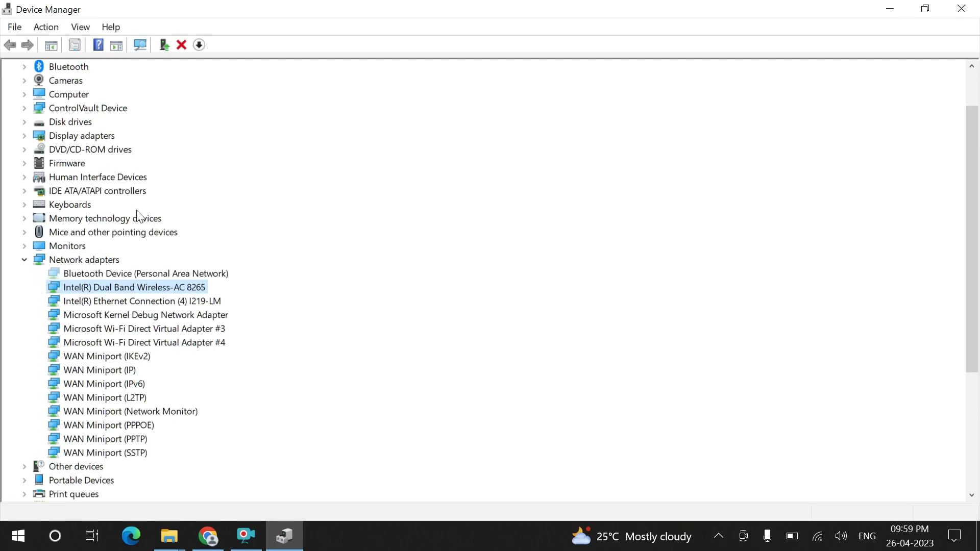
click(86, 27)
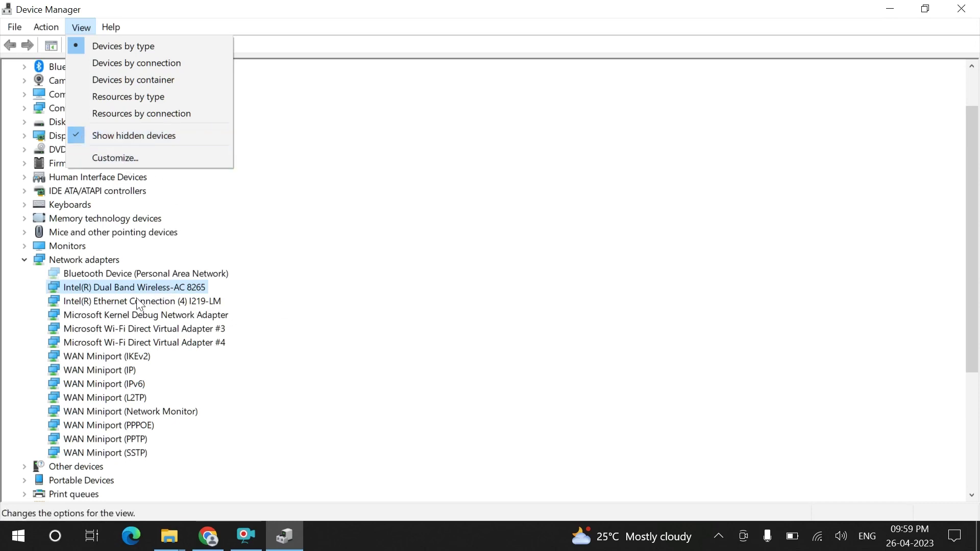
click(78, 135)
click(47, 28)
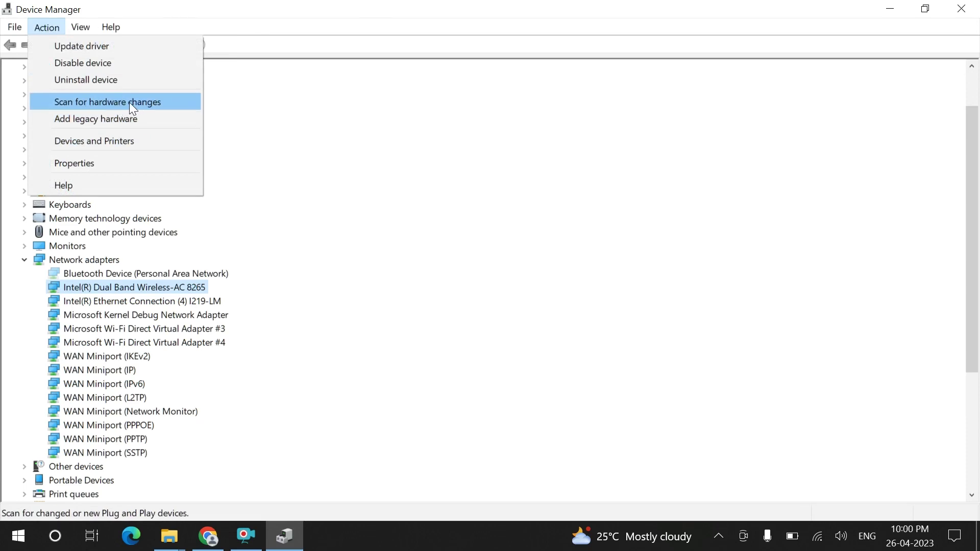
Step: Turn off the display of hidden devices in the device list
click(81, 27)
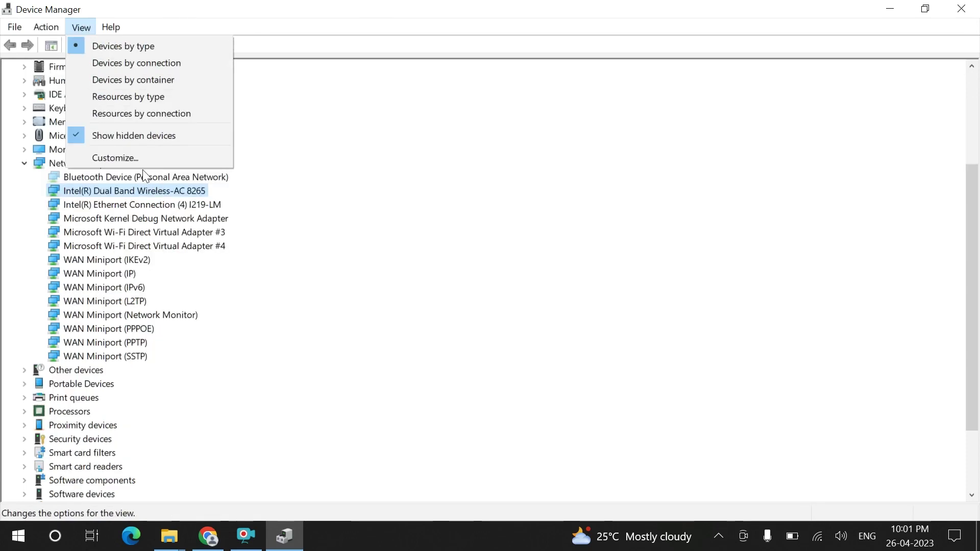
click(77, 133)
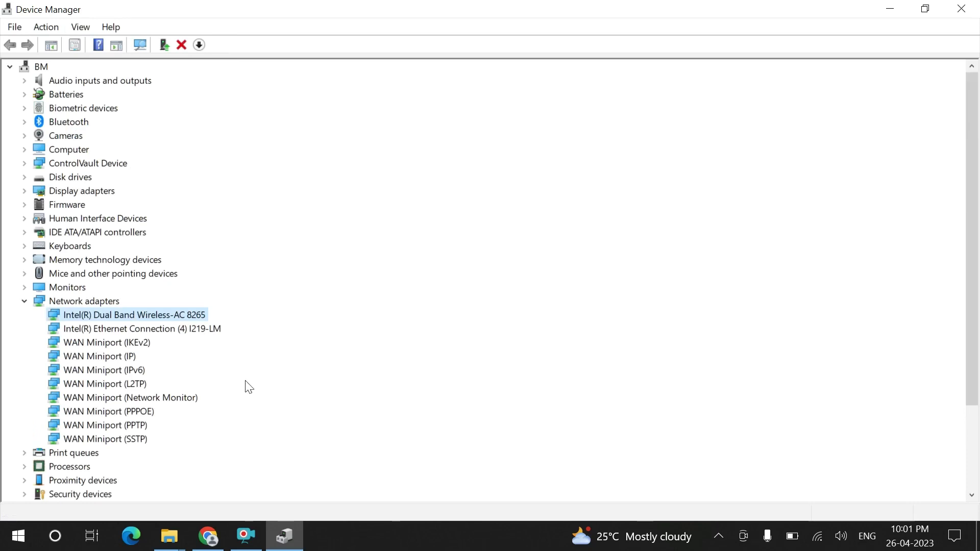
Step: Show the hidden devices in the device list and hide them again
click(80, 26)
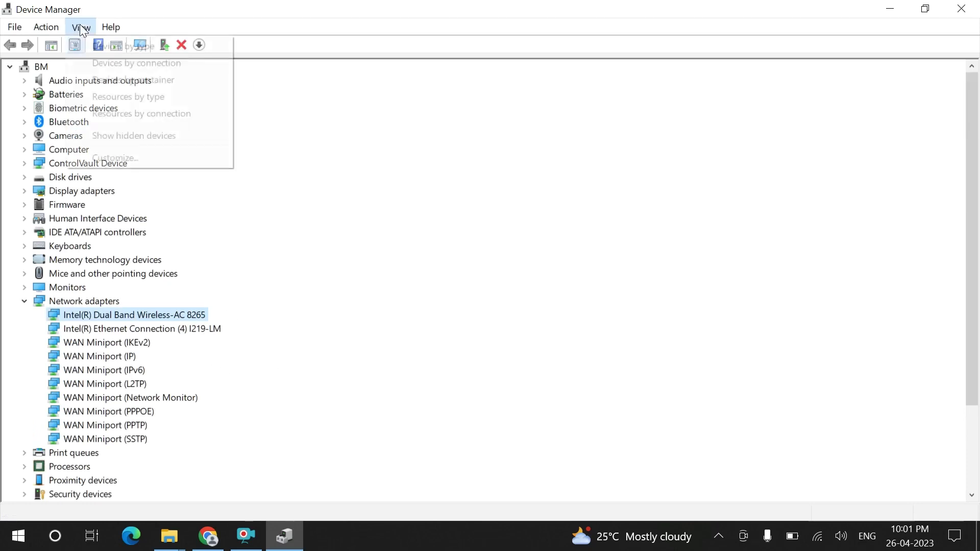
click(131, 135)
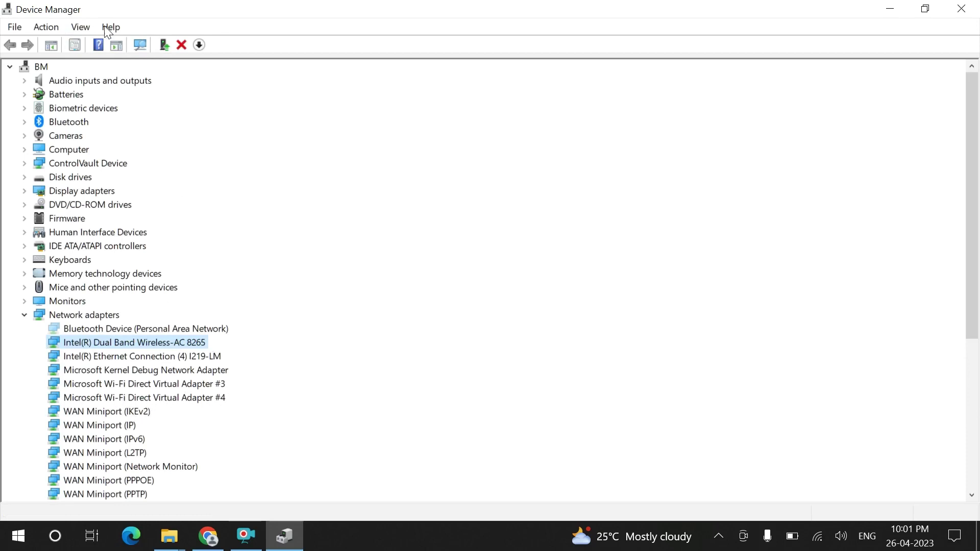
click(80, 27)
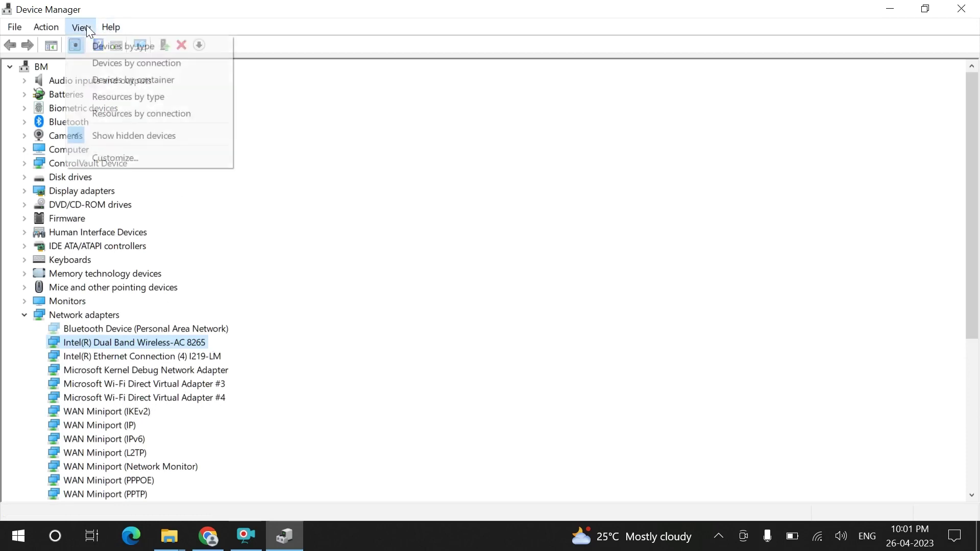
click(96, 134)
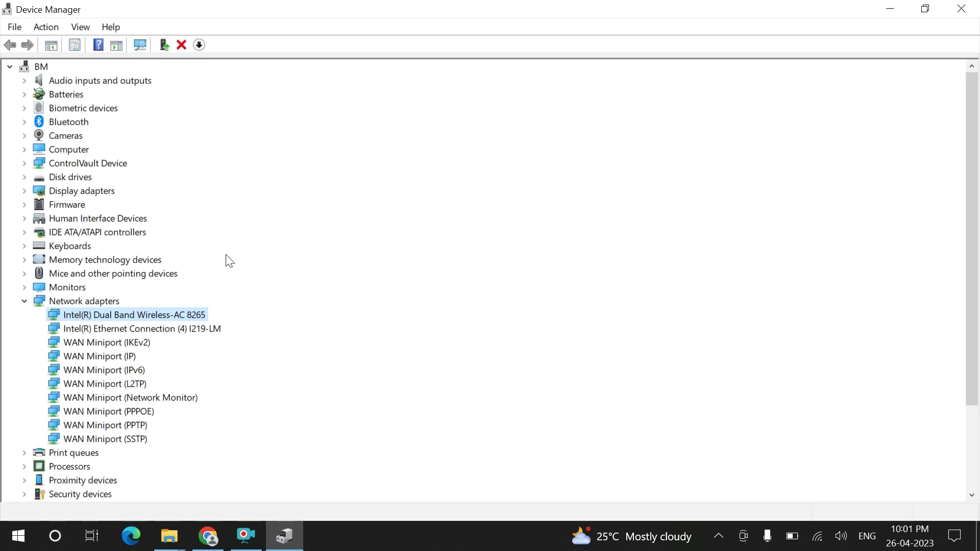
click(95, 79)
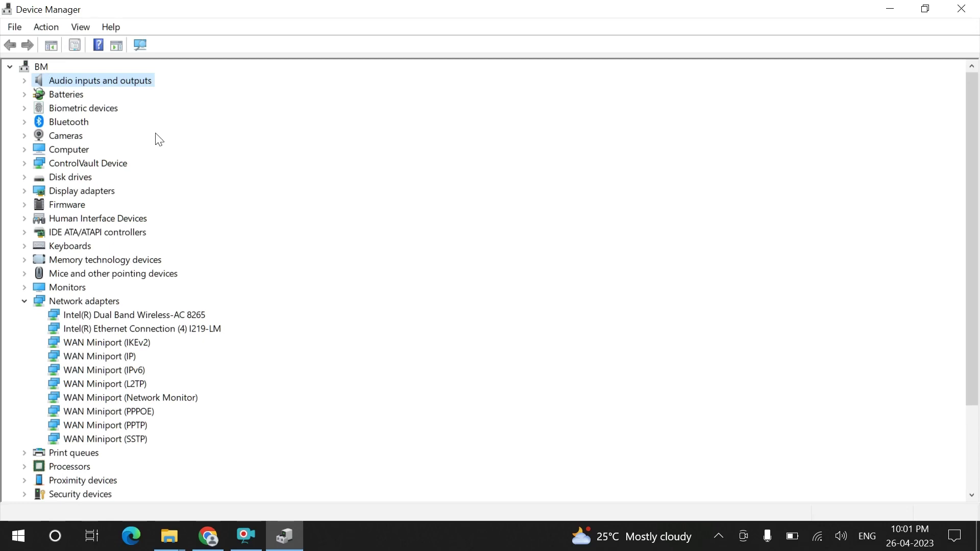
click(47, 28)
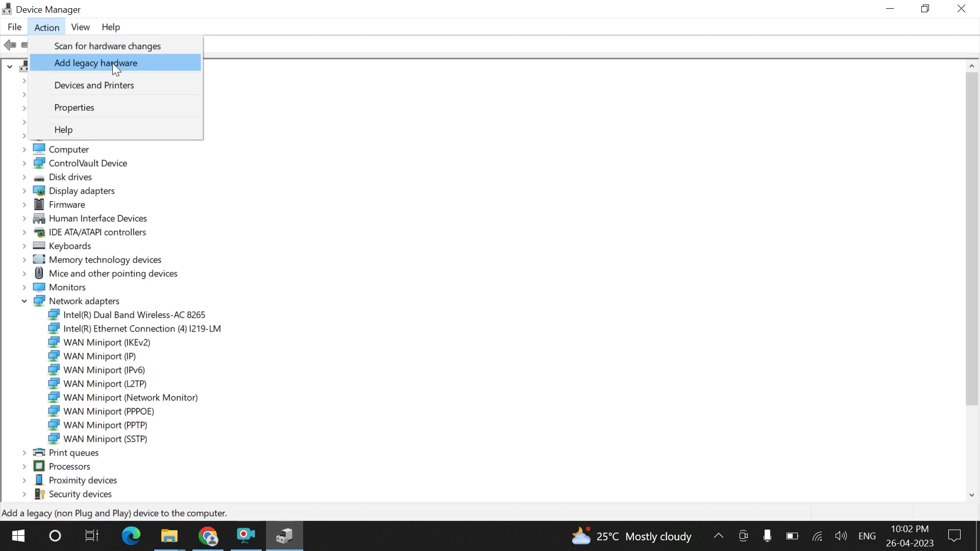
click(294, 221)
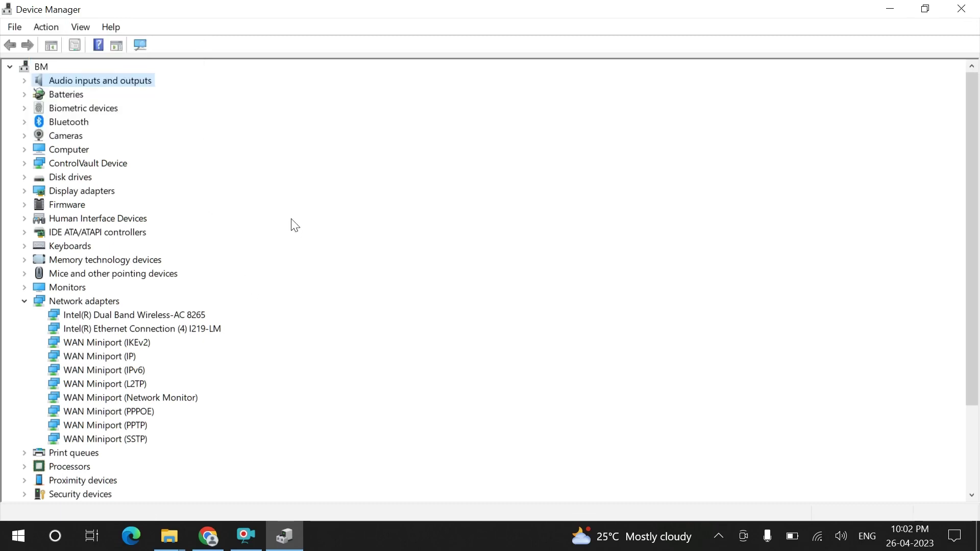
Step: Select the Intel(R) Dual Band Wireless-AC 8265 adapter and start adding legacy hardware, continuing past the wizard's welcome page
click(167, 315)
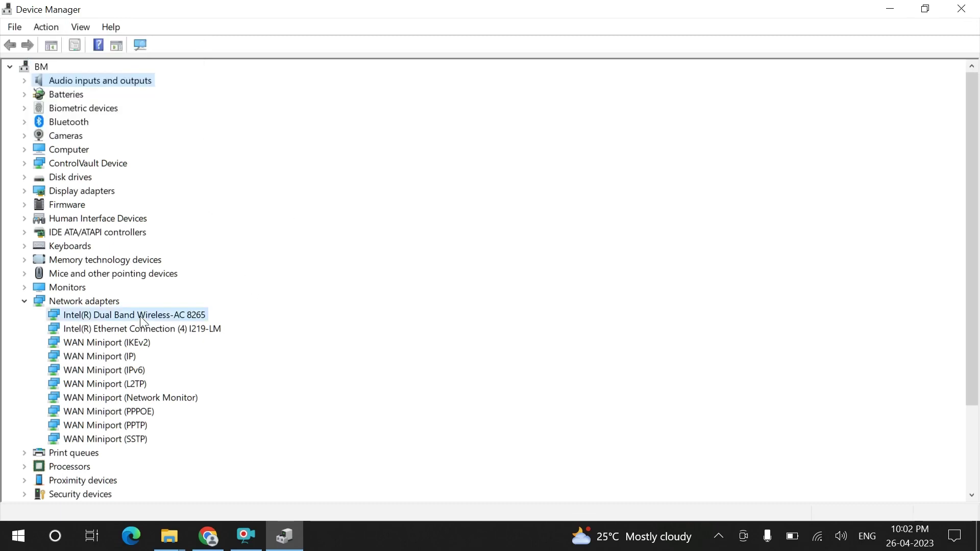
click(50, 25)
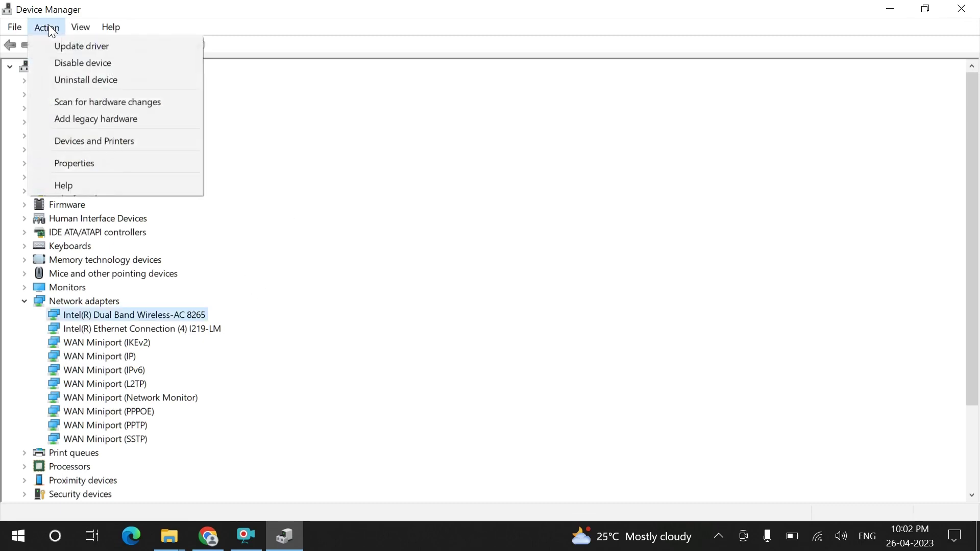
click(116, 122)
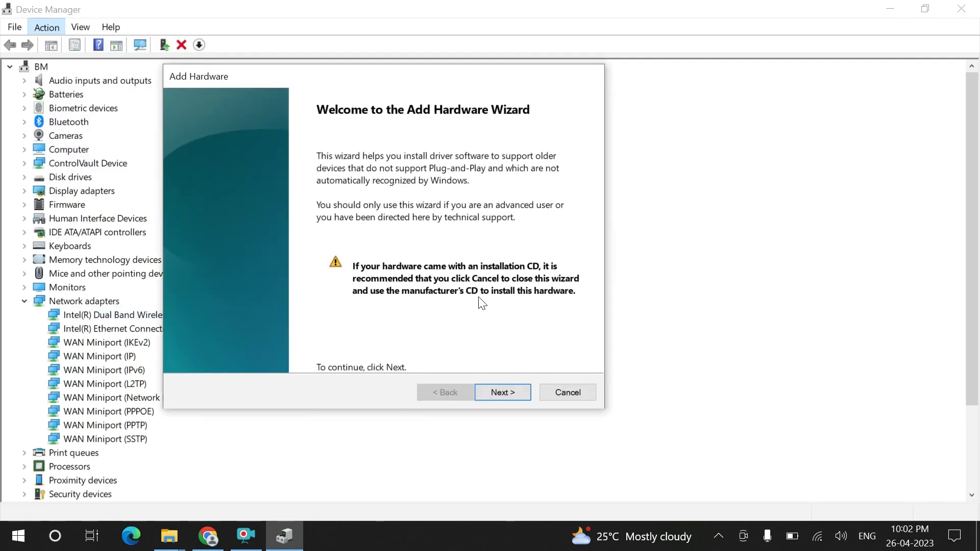
click(518, 393)
click(501, 393)
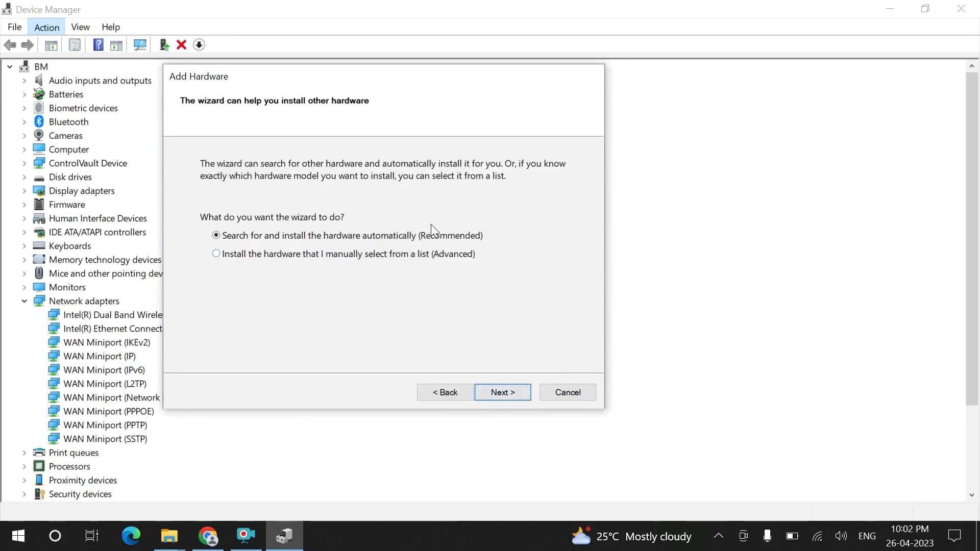
Step: Choose to install hardware manually selected from a list, with Network adapters as the hardware type
click(356, 260)
click(498, 394)
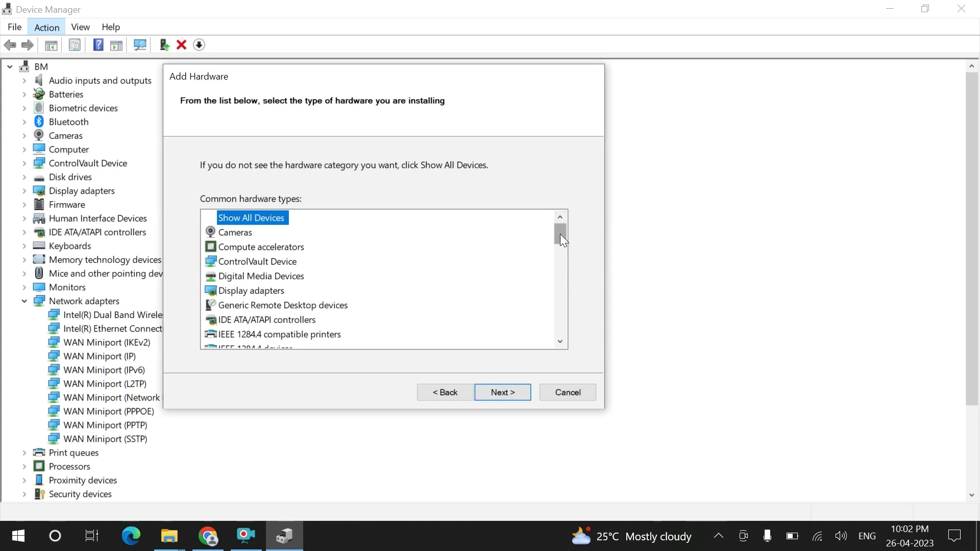
drag(560, 235, 558, 277)
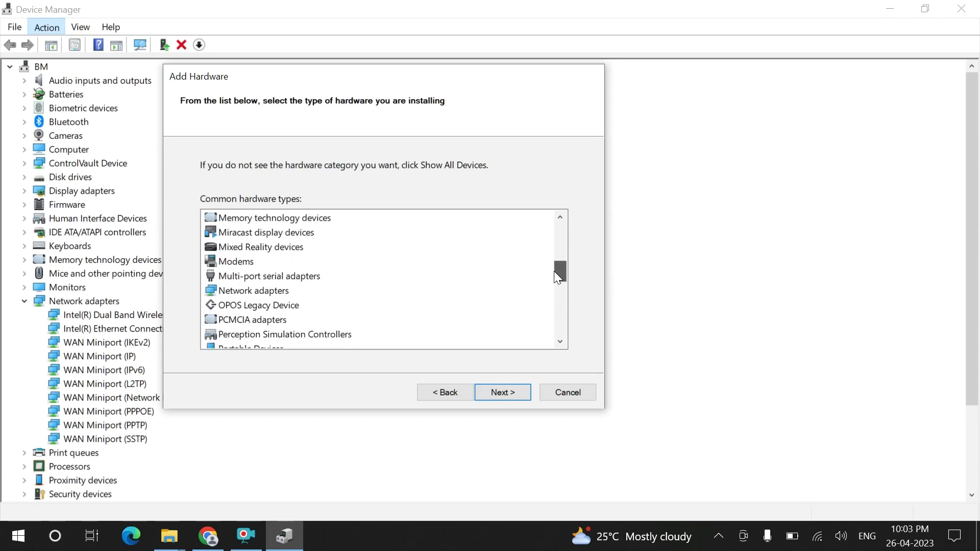
click(244, 291)
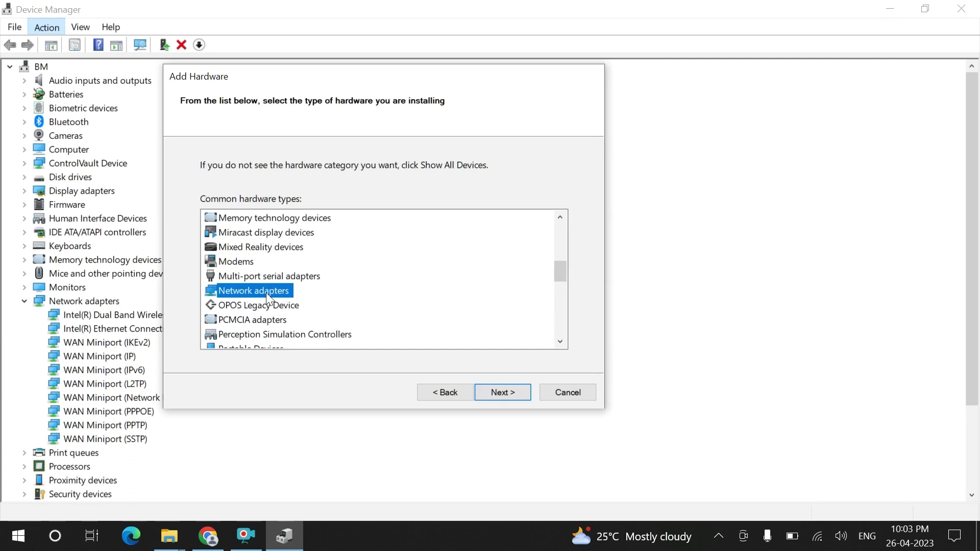
click(500, 394)
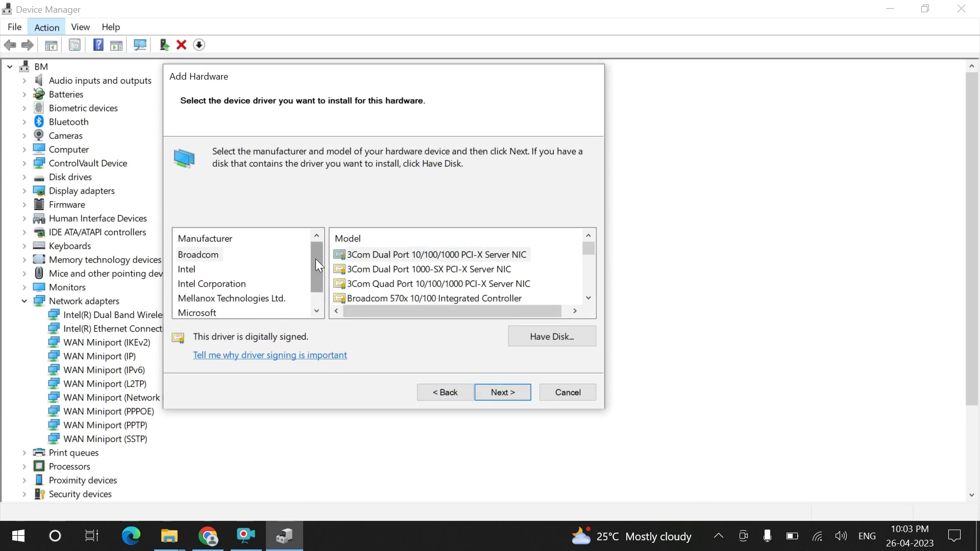
Step: Look through the network adapter driver models offered for the manufacturers Broadcom and Intel
mouse_move(315, 259)
mouse_down()
mouse_move(305, 265)
mouse_move(305, 245)
mouse_up()
click(589, 298)
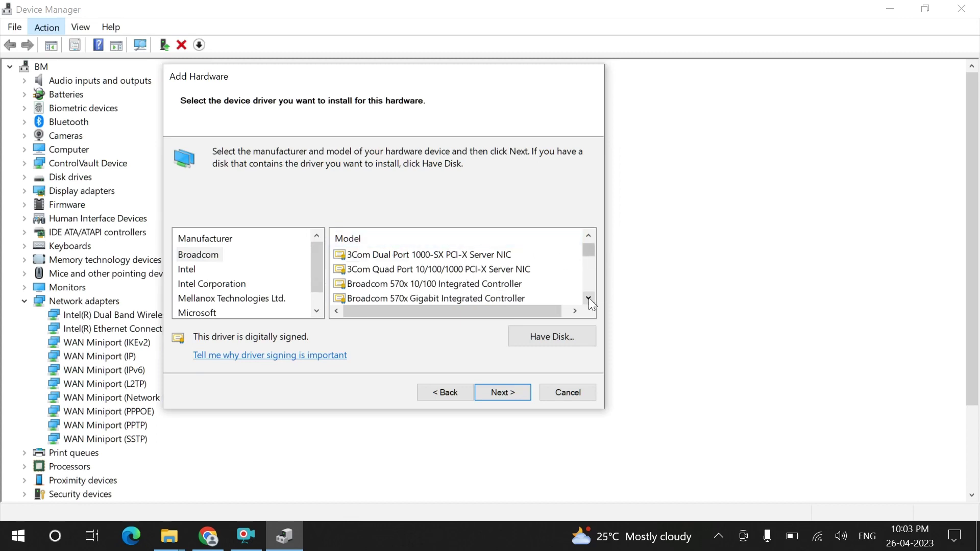
click(589, 298)
click(589, 298)
click(589, 298)
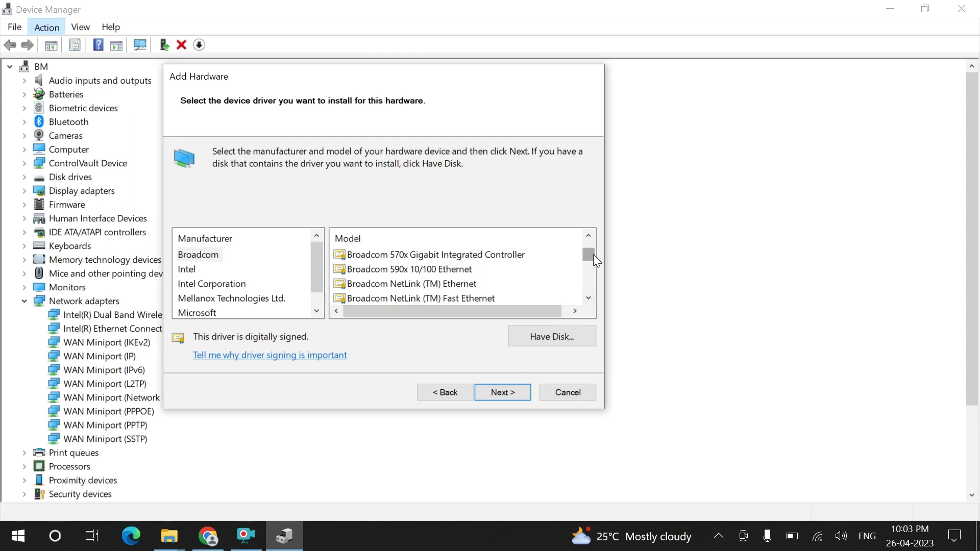
drag(593, 254, 592, 245)
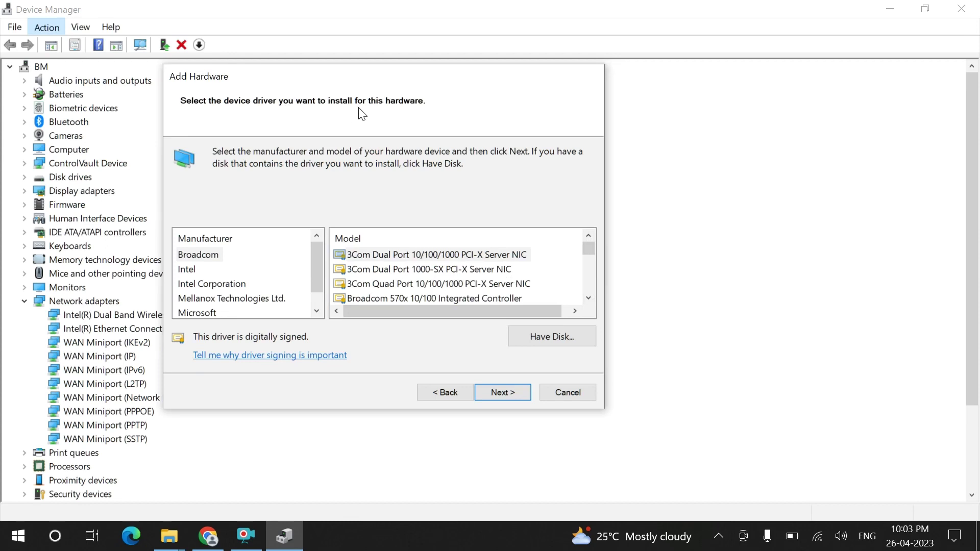
click(188, 270)
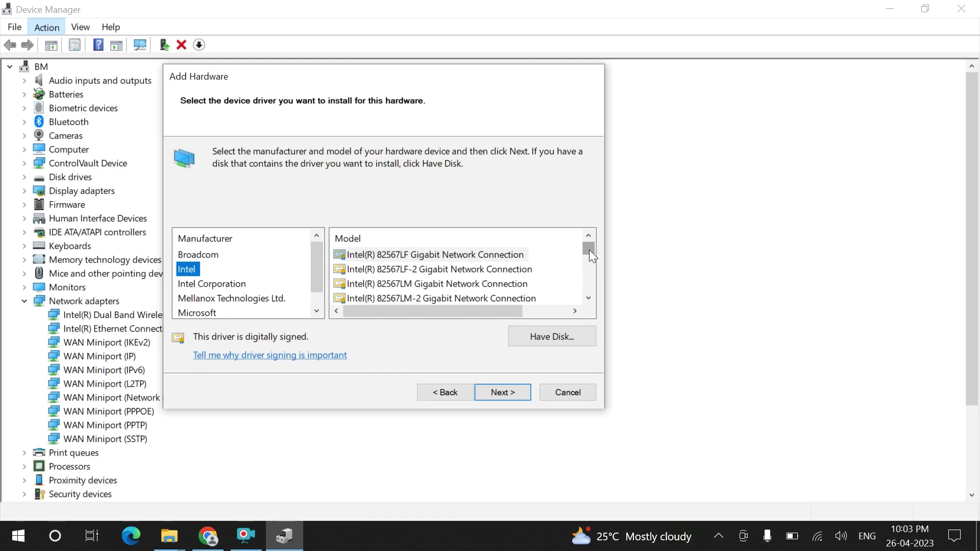
mouse_move(588, 250)
mouse_down()
mouse_move(588, 296)
mouse_move(586, 243)
mouse_up()
Step: Install the Intel Corporation driver Intel(R) Dual Band Wireless-AC 8260 (Microsoft), finish the wizard and select the new adapter in the device list
click(203, 289)
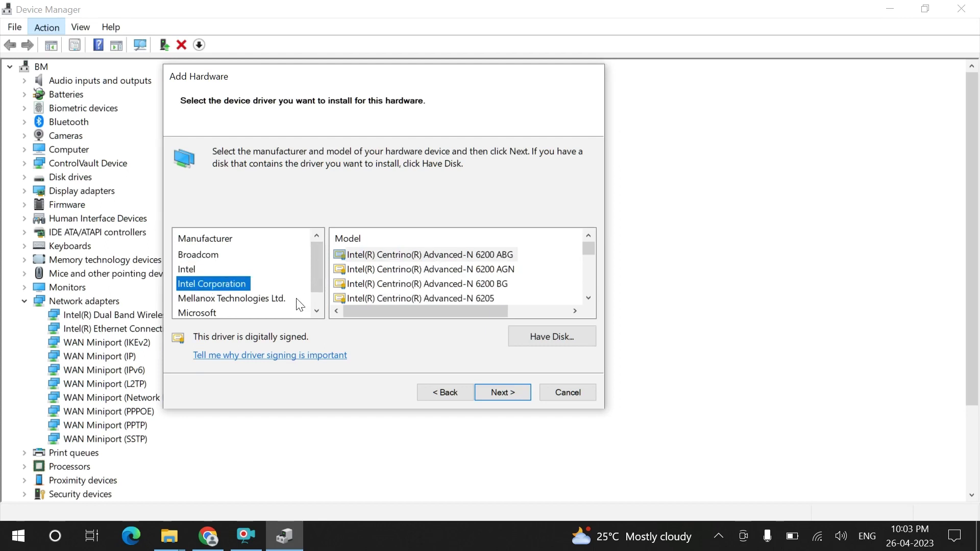
drag(586, 250, 585, 260)
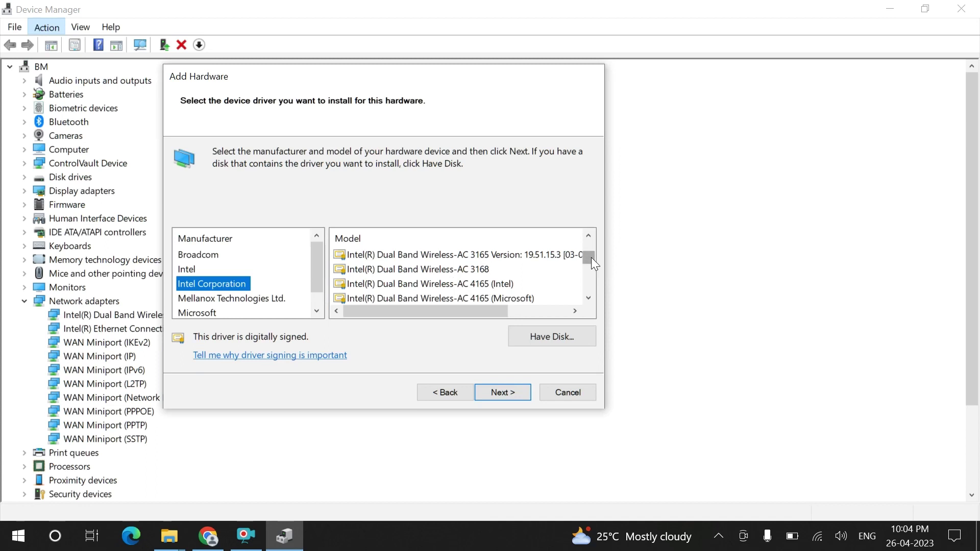
drag(591, 258, 587, 261)
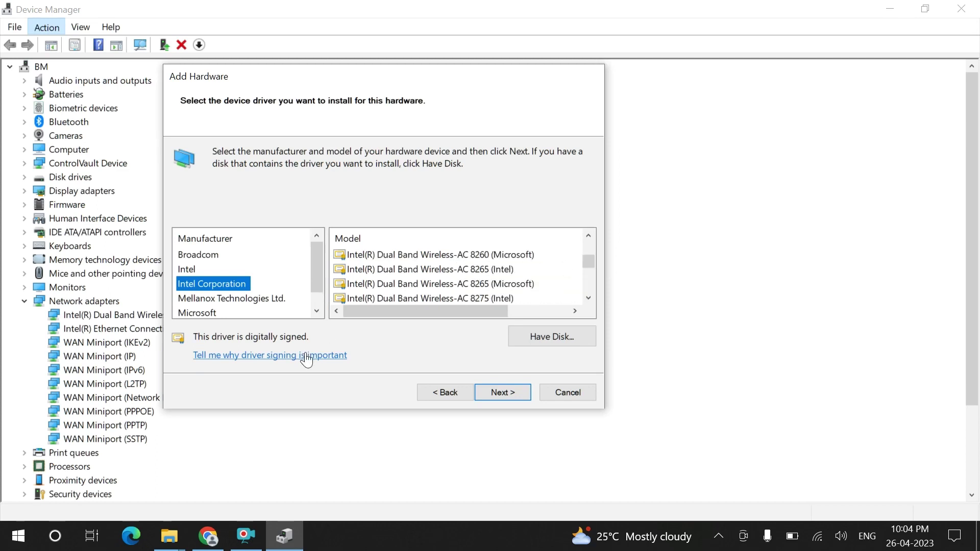
click(455, 259)
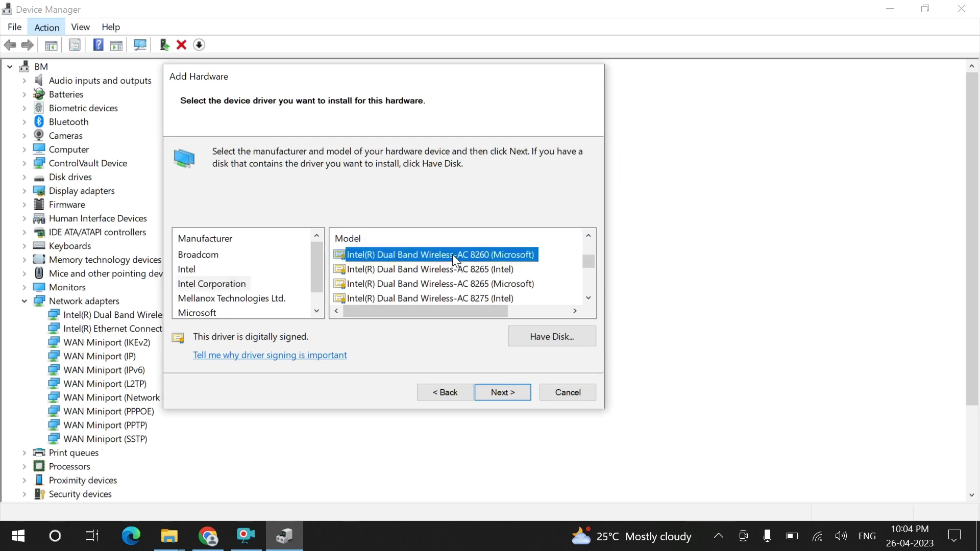
click(504, 395)
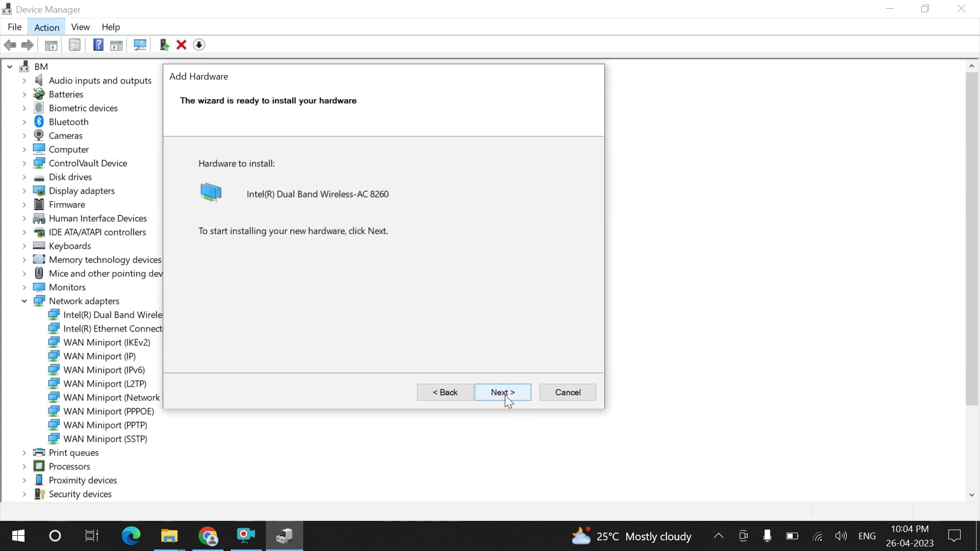
click(504, 394)
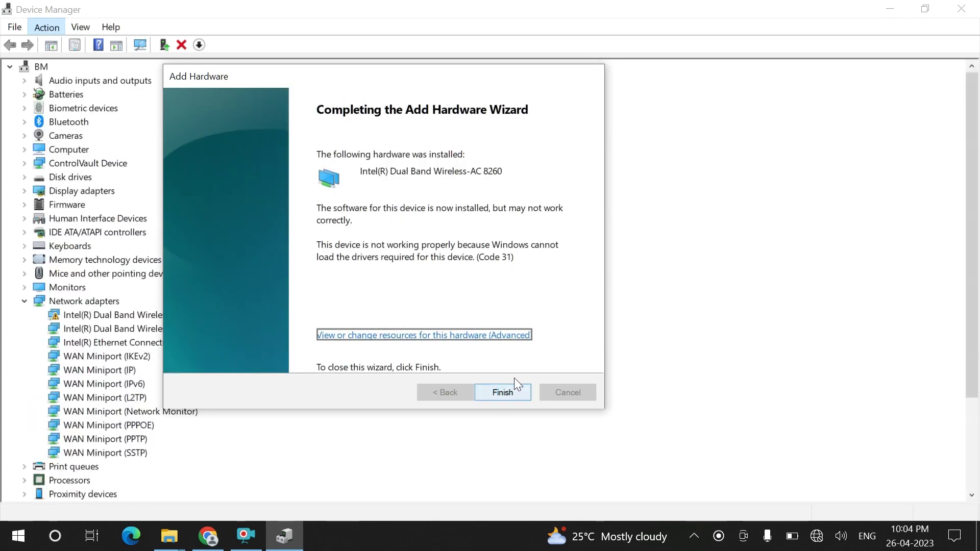
click(492, 392)
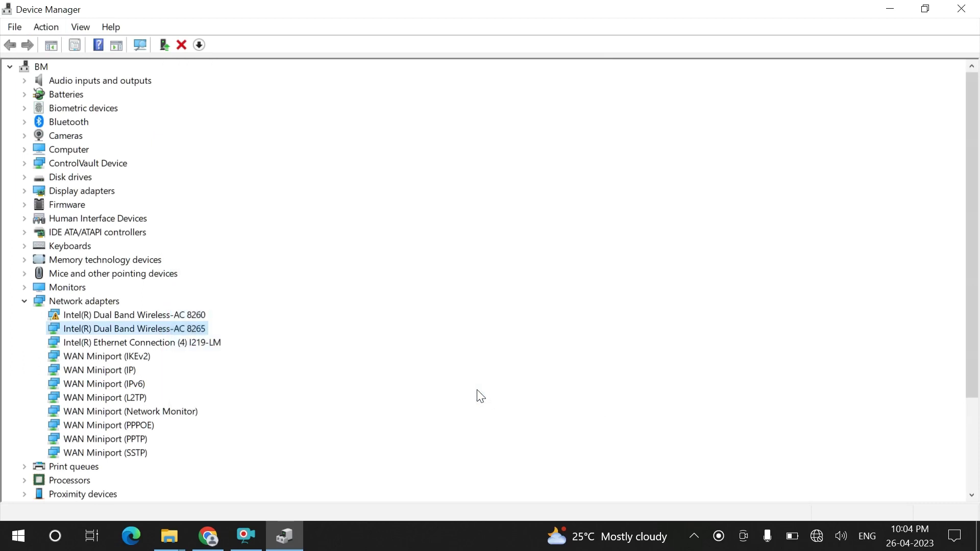
click(110, 317)
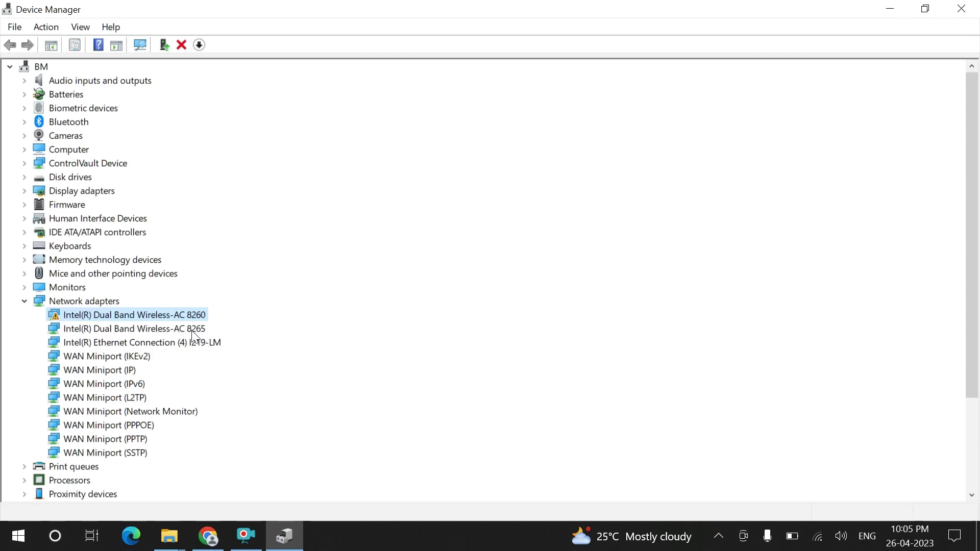
Step: Look at the uninstall command for the Intel(R) Dual Band Wireless-AC 8265 adapter without running it, and collapse the network adapters category
click(24, 301)
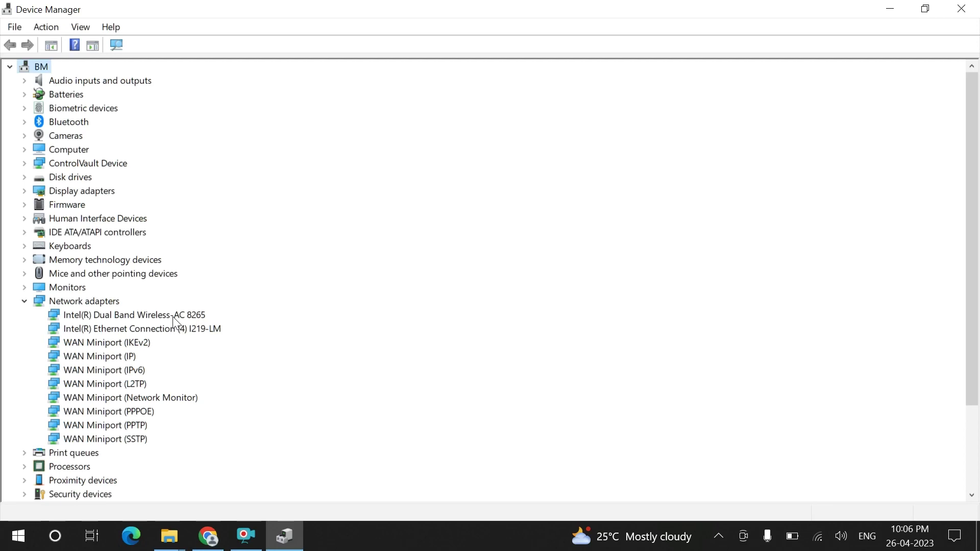
right_click(127, 315)
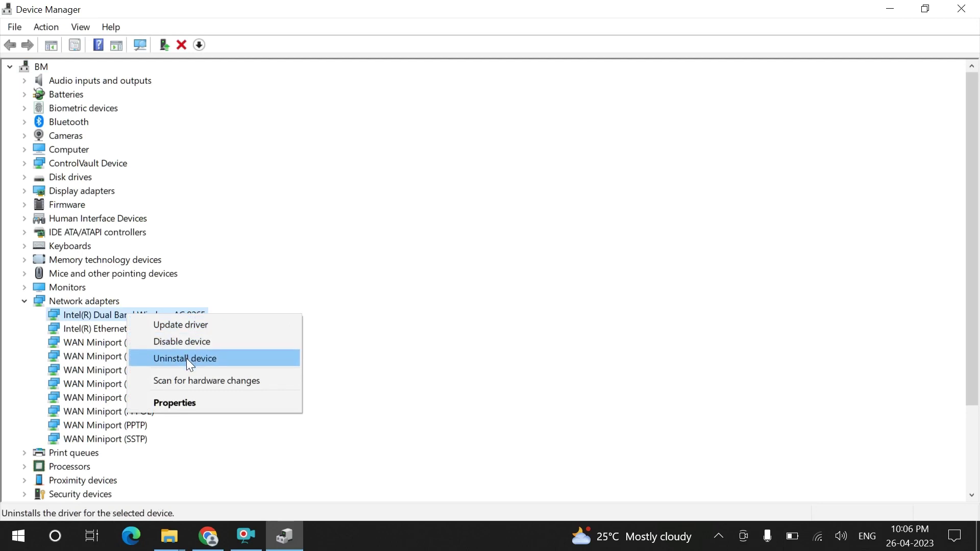
click(445, 287)
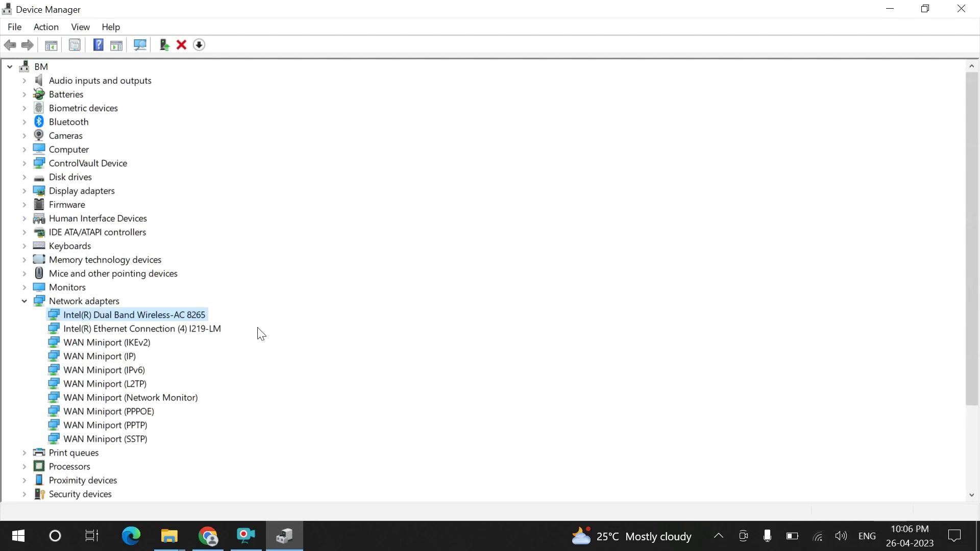
click(24, 301)
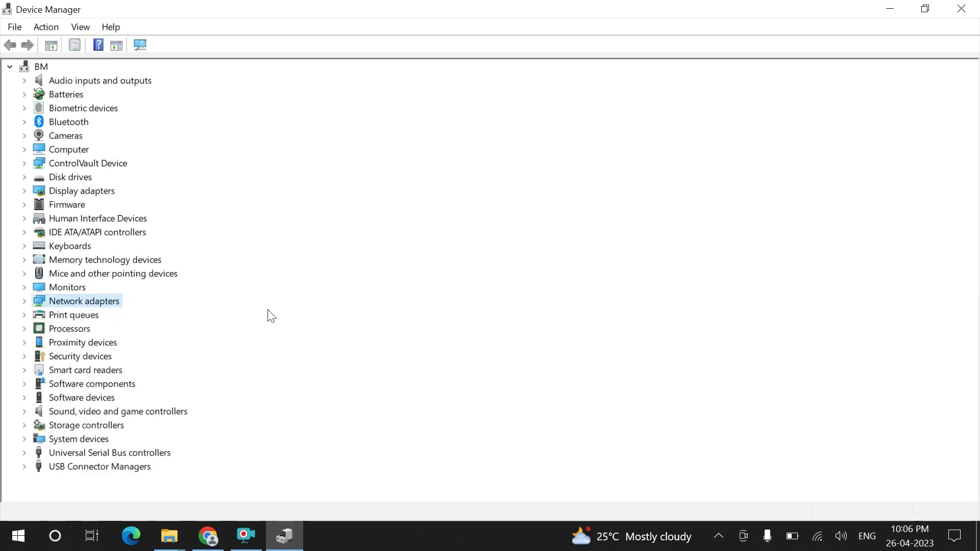